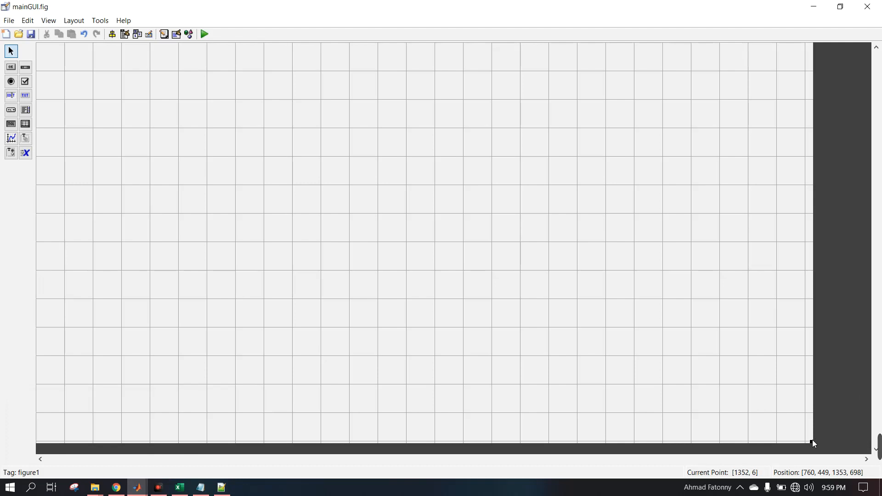
Step: Resize the figure to about 1312 by 705 and add a push button about 103 by 33 near its upper middle
drag(812, 442, 787, 445)
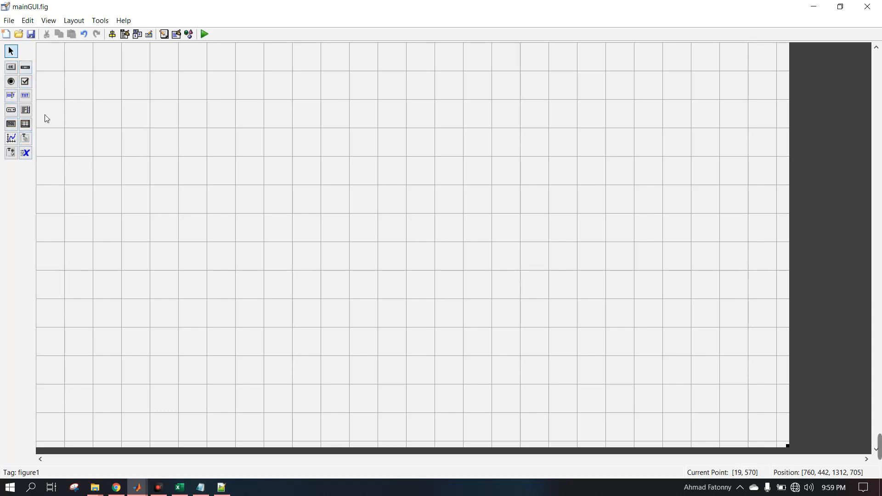
click(11, 68)
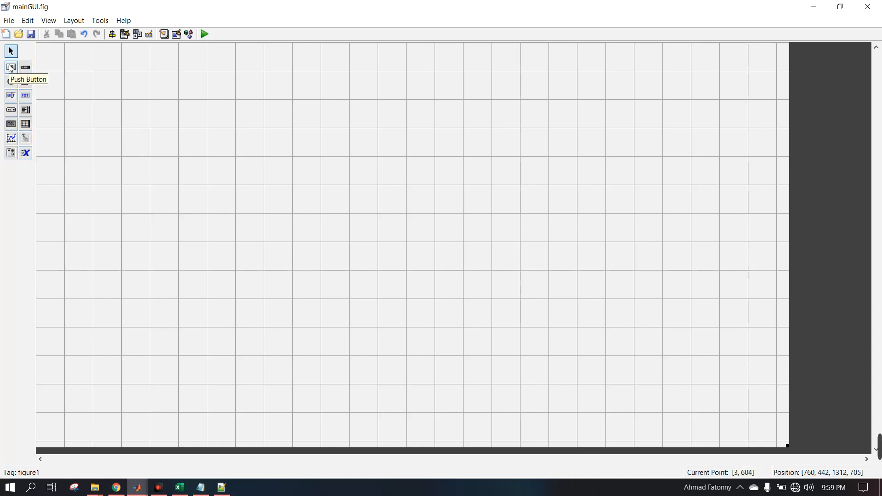
click(179, 106)
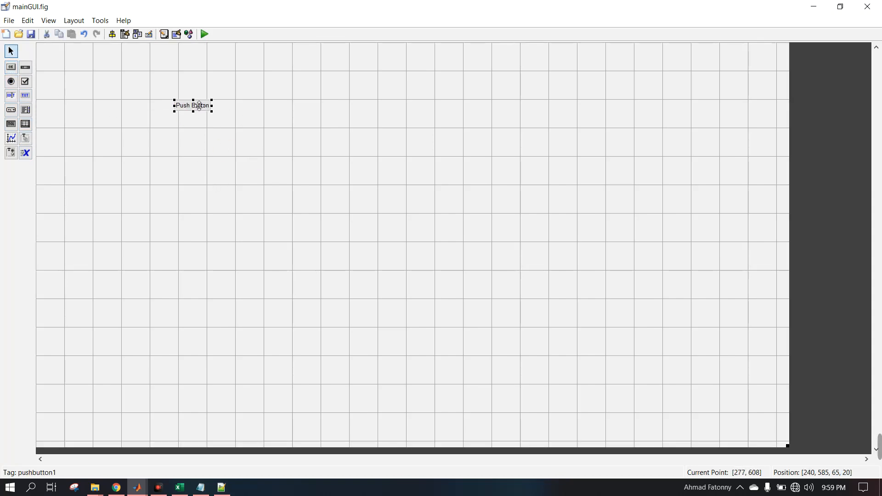
drag(196, 110, 325, 288)
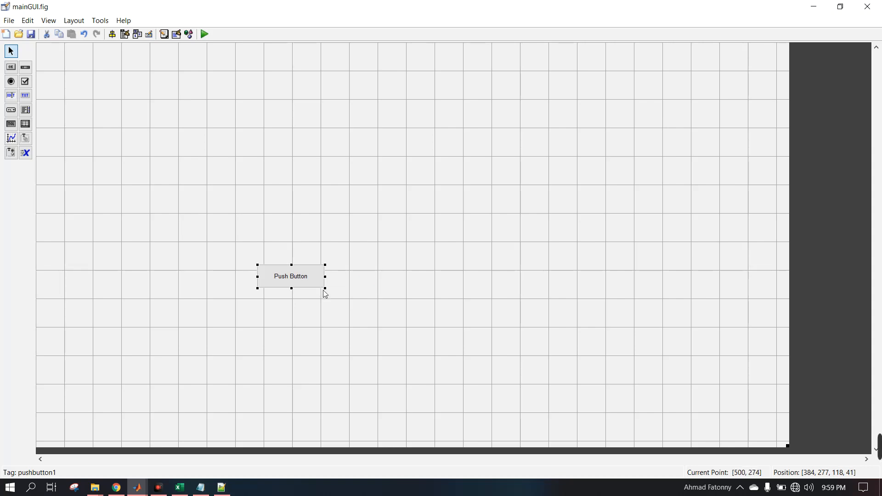
drag(325, 289, 317, 284)
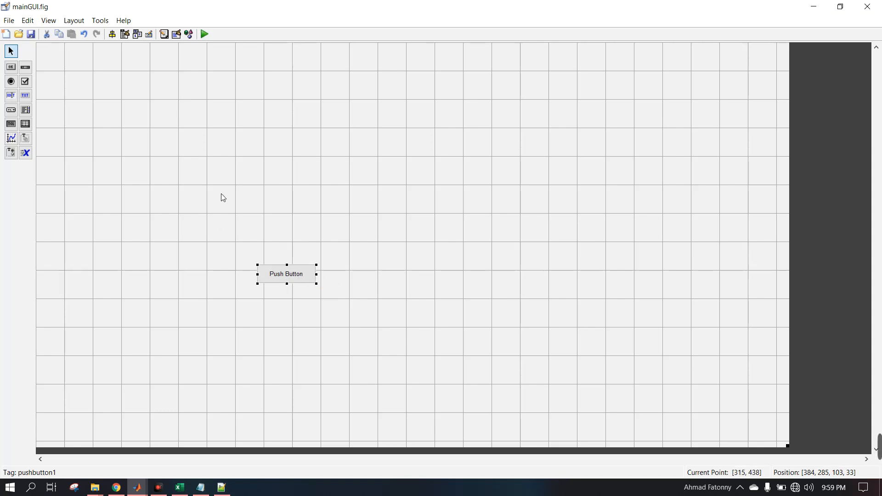
drag(289, 275, 376, 84)
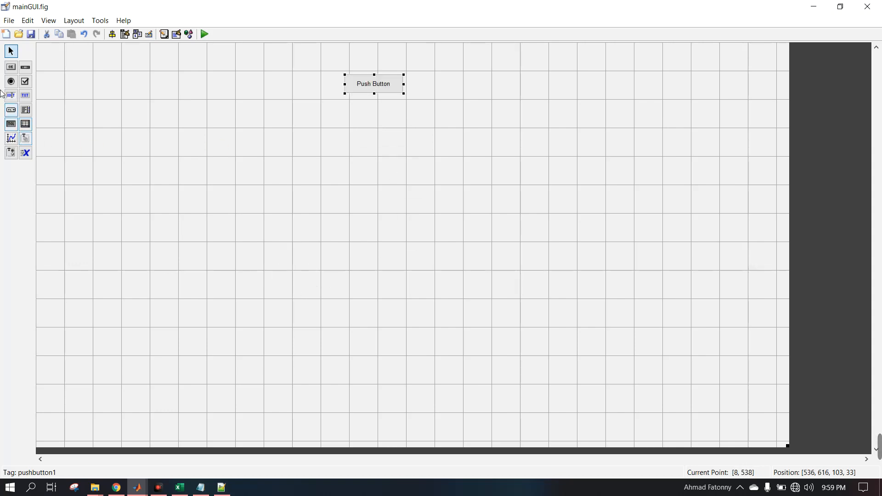
click(25, 69)
mouse_move(289, 273)
mouse_down()
mouse_move(299, 296)
mouse_move(294, 378)
mouse_move(300, 357)
mouse_up()
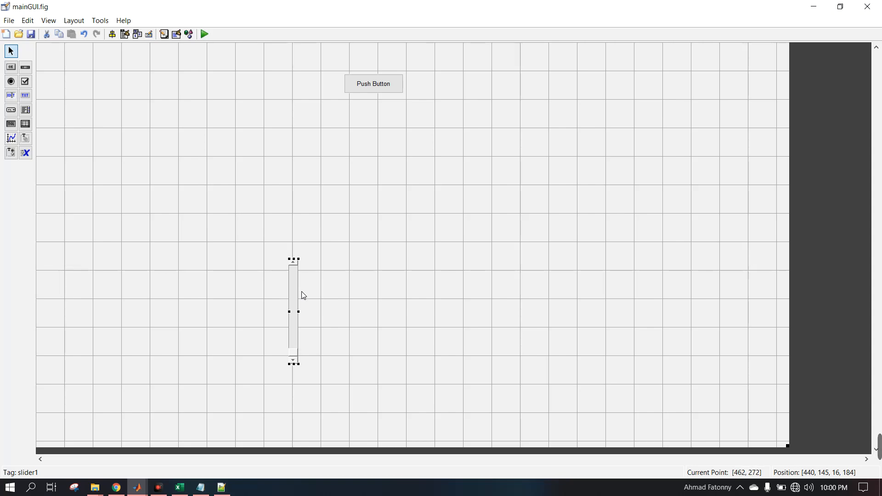
click(286, 258)
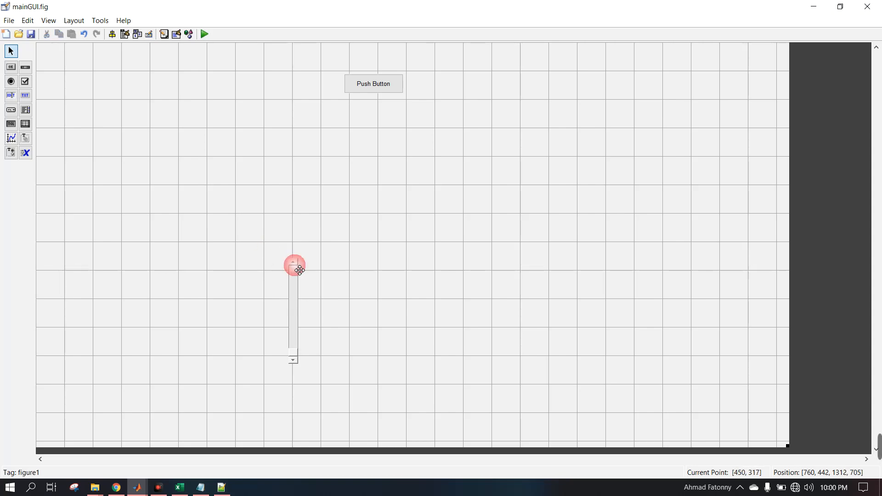
click(298, 354)
key(Delete)
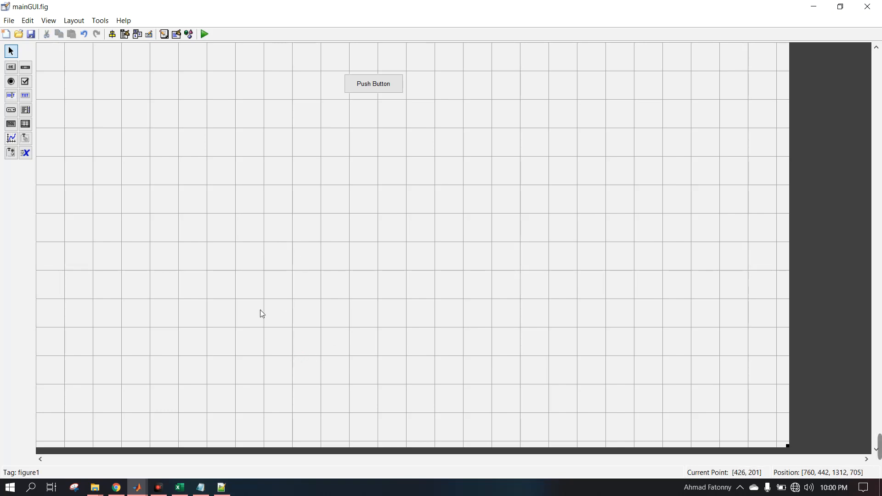
Step: Add a radio button left of the figure's centre and a check box well to its right
click(11, 81)
click(199, 243)
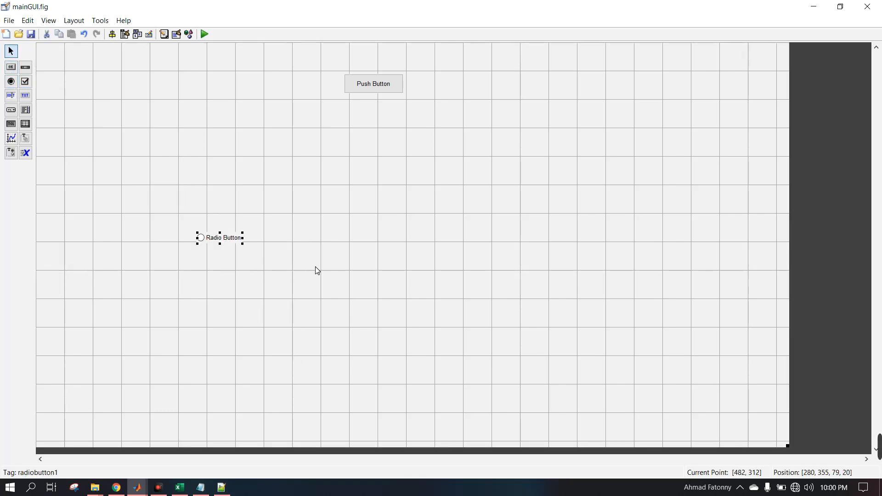
click(25, 82)
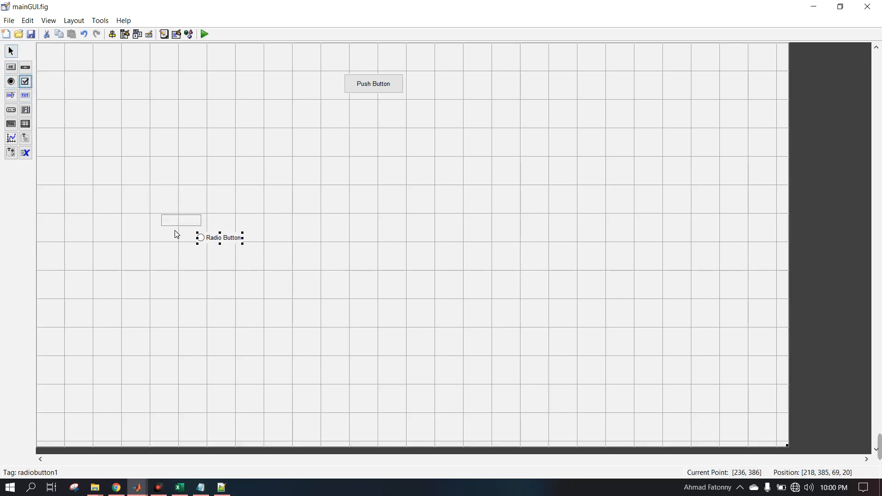
click(209, 262)
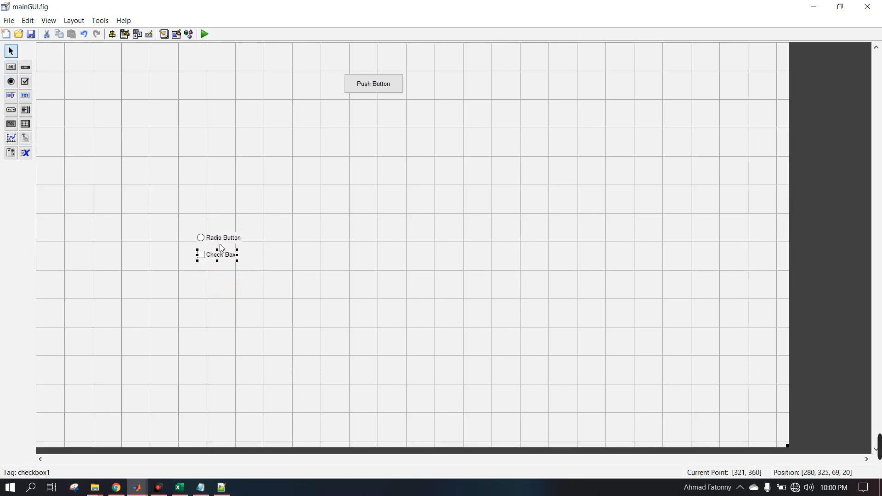
drag(217, 260, 446, 225)
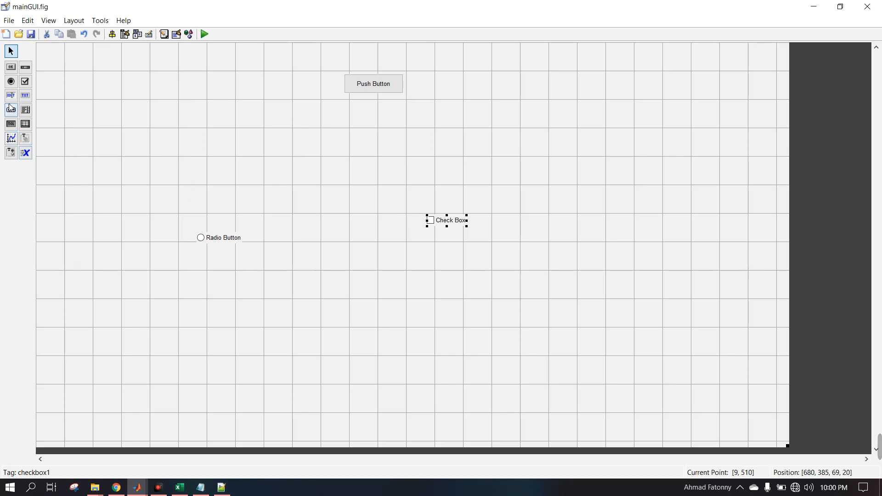
Step: Add a pop-up menu between the radio button and the check box, and move the check box level with it
click(16, 113)
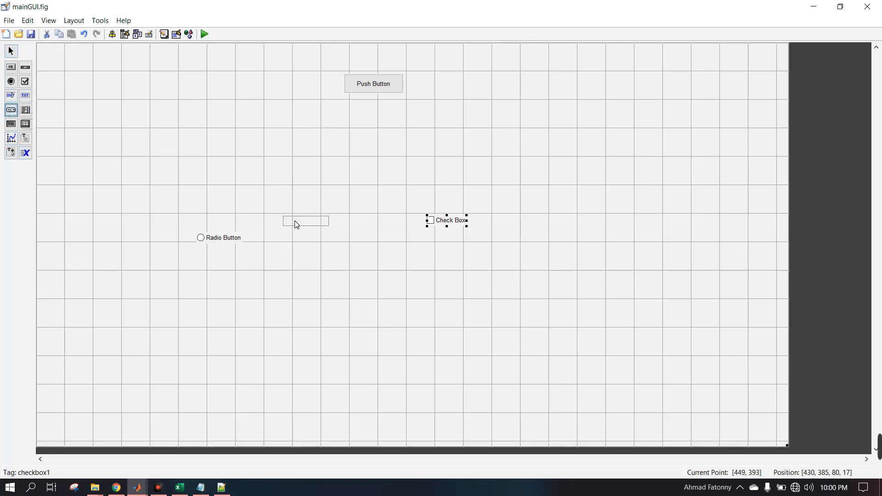
click(299, 237)
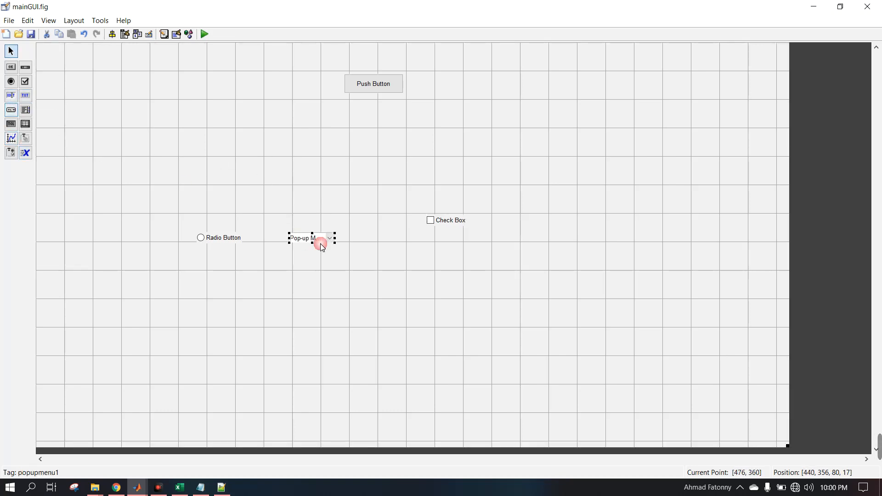
drag(440, 227, 414, 246)
click(426, 276)
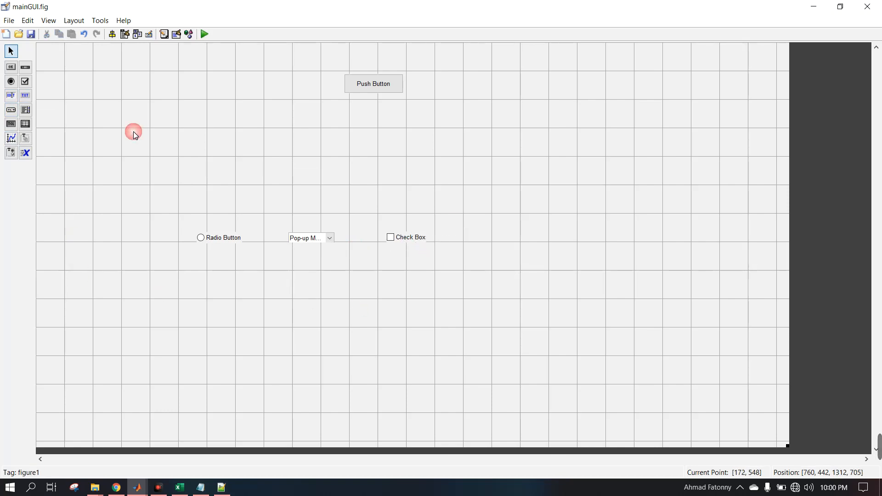
Step: Add an edit text field about 201 by 29 directly left of the push button, level with it
click(11, 95)
click(223, 107)
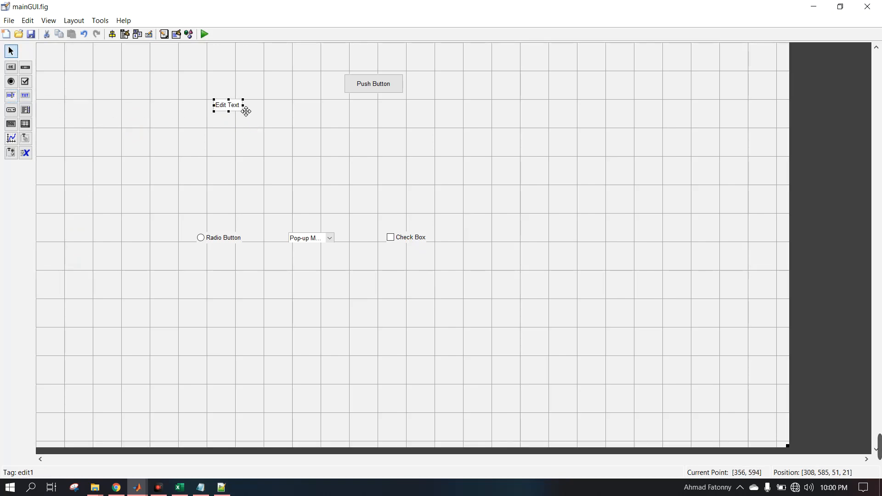
drag(247, 111, 332, 112)
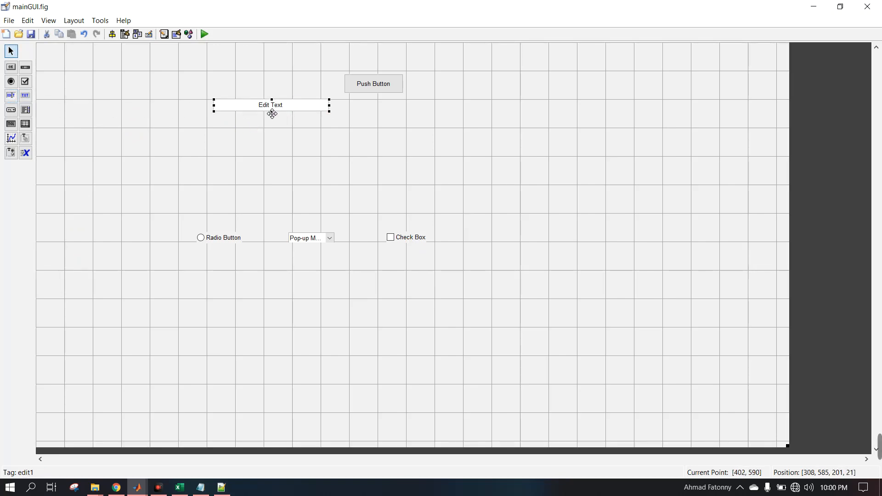
drag(272, 114, 281, 98)
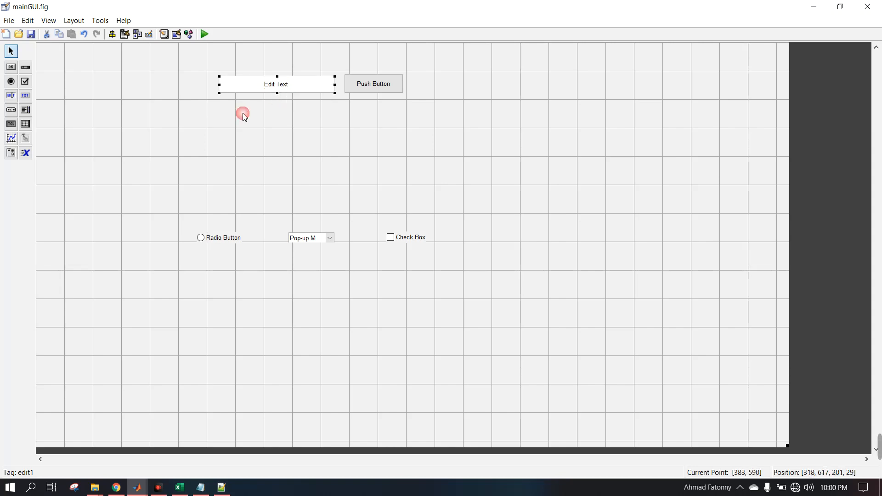
click(48, 89)
Step: Add a static text label about 120 by 24 to the left of the edit text field
click(24, 96)
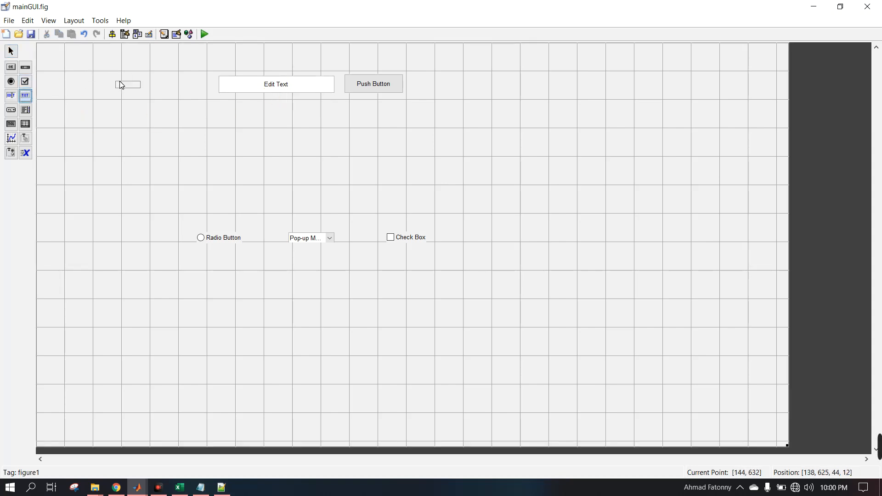
click(173, 81)
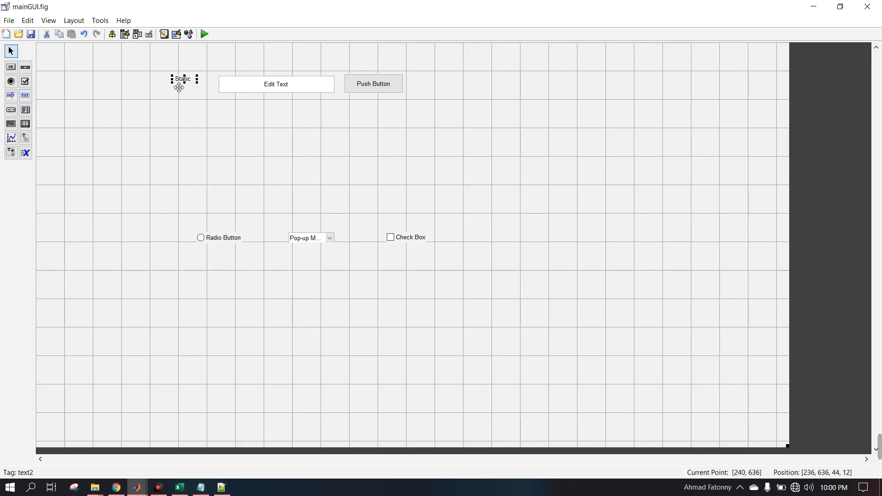
mouse_move(178, 87)
mouse_down()
mouse_move(133, 90)
mouse_move(166, 86)
mouse_up()
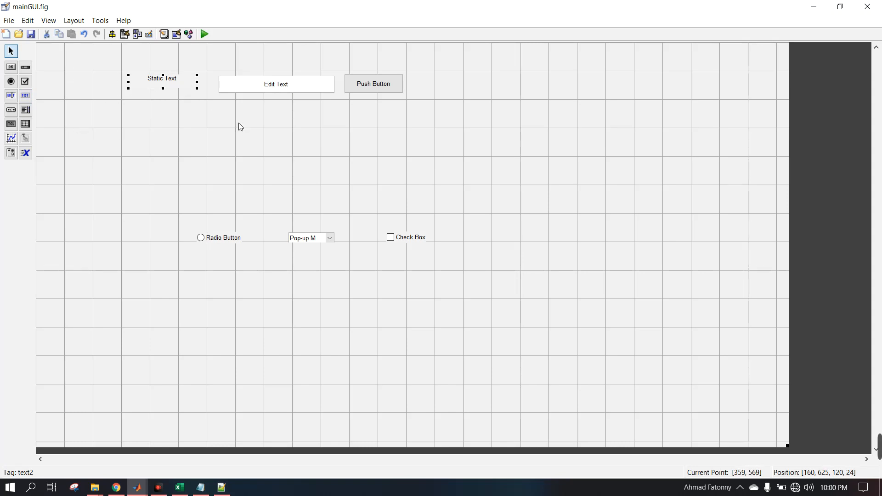
drag(173, 86, 173, 91)
click(121, 110)
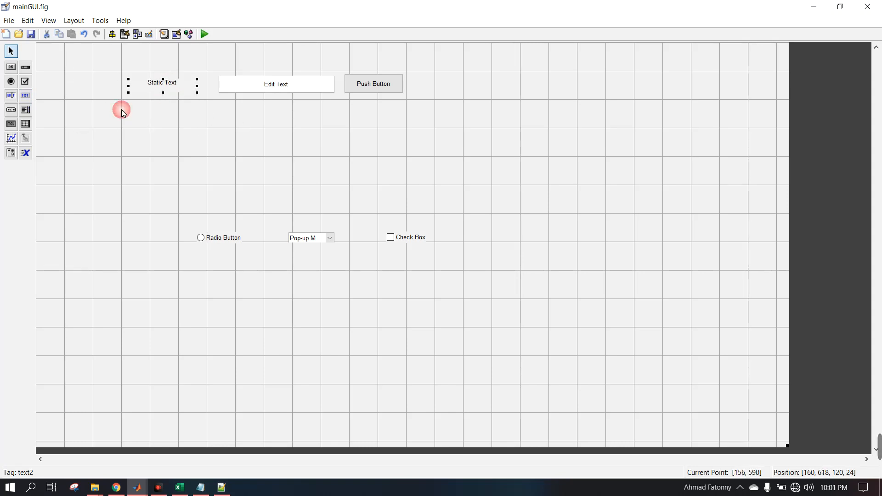
Step: Add a listbox about 189 by 217 in the figure's lower left area, beside the radio button
click(96, 182)
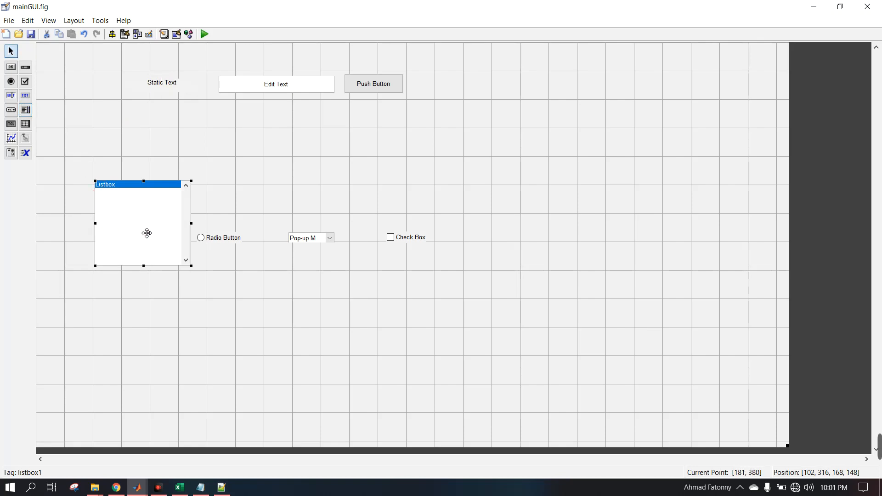
drag(191, 265, 203, 305)
drag(162, 257, 137, 306)
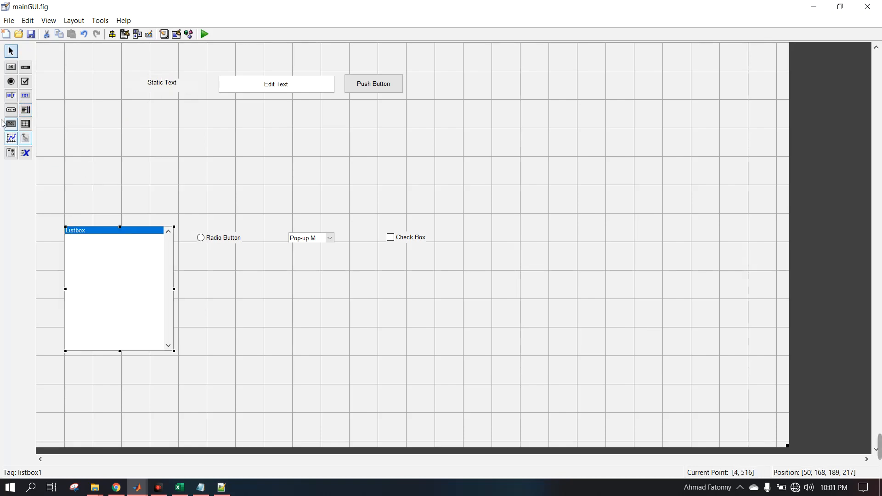
Step: Add a table about 320 by 200 in the right part of the figure, above the middle
click(26, 124)
click(529, 143)
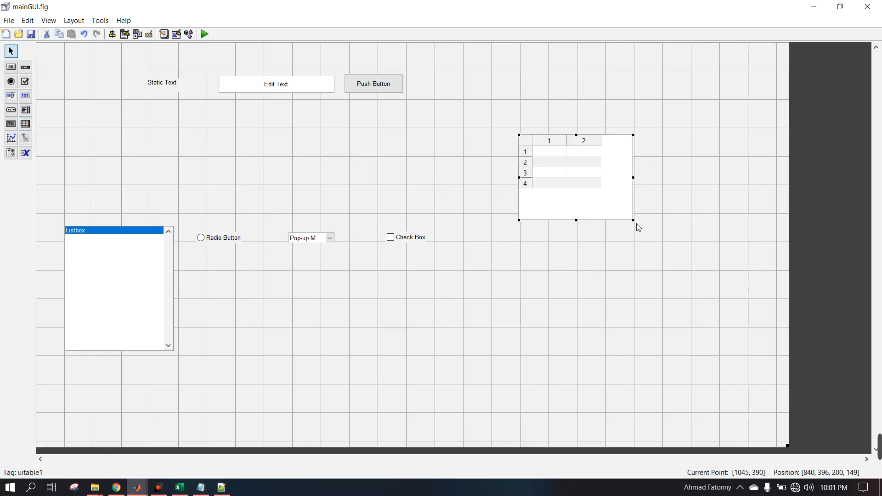
drag(637, 224, 704, 252)
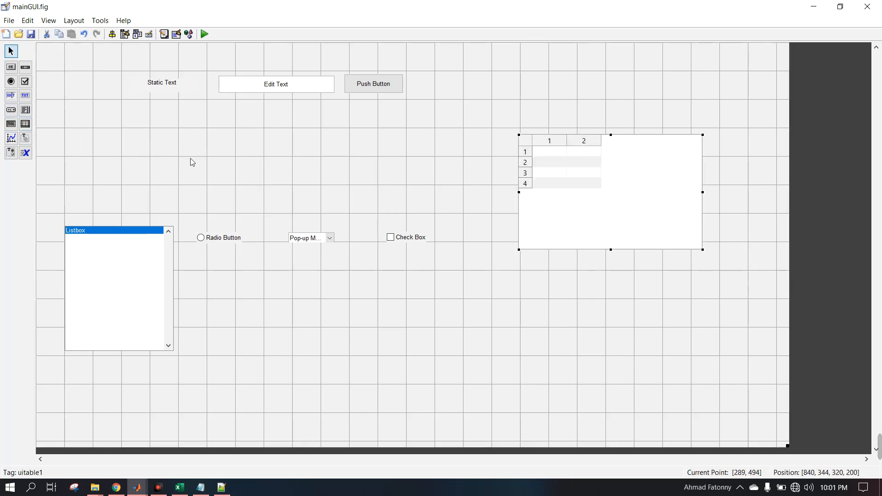
Step: Add axes about 280 by 194 below the pop-up menu and check box
click(12, 139)
click(298, 292)
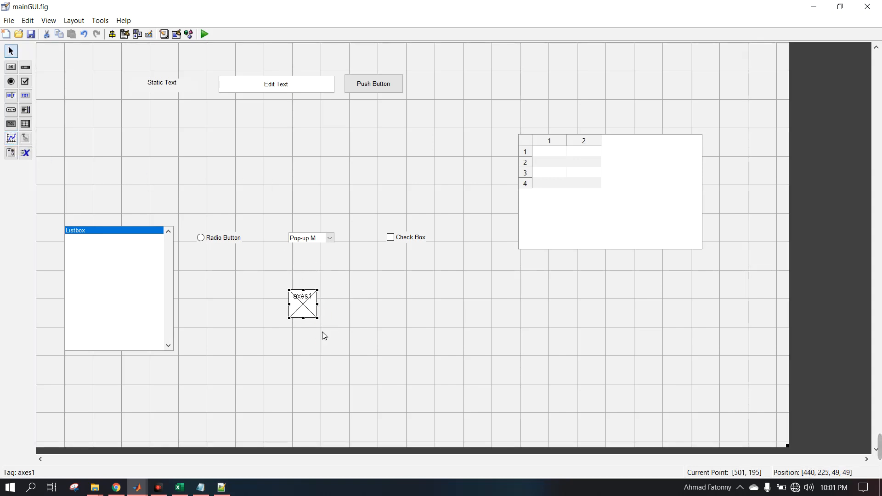
drag(320, 321, 506, 429)
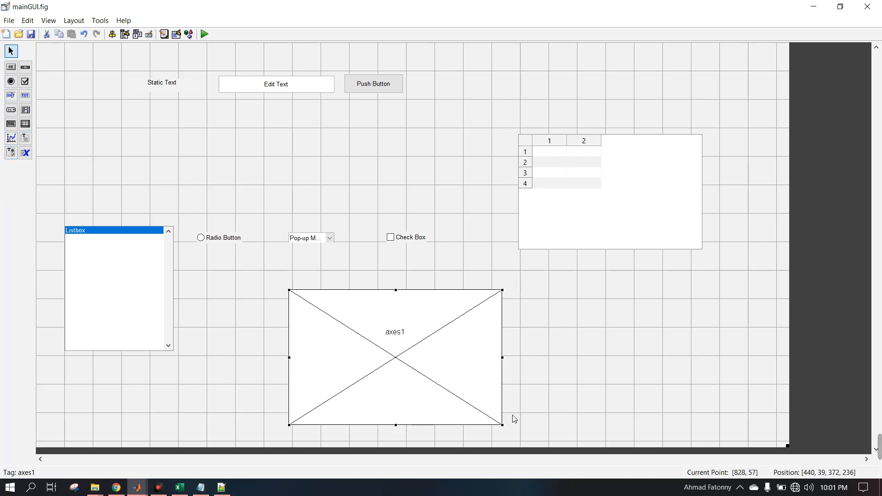
drag(503, 426, 450, 401)
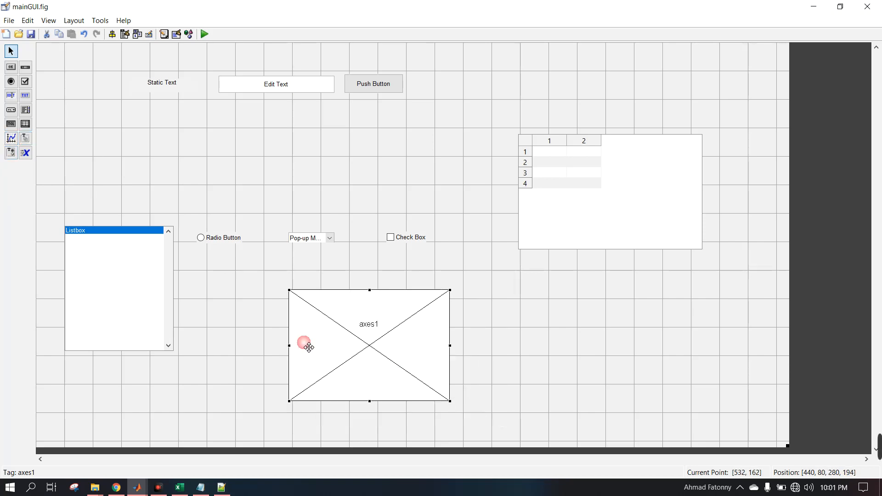
Step: Add a panel about 470 by 247 below the table, to the right of the axes
click(25, 142)
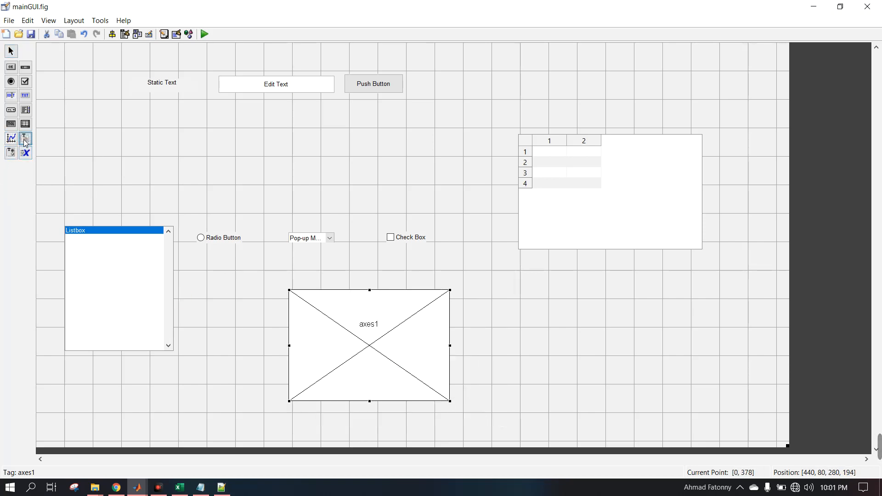
click(510, 288)
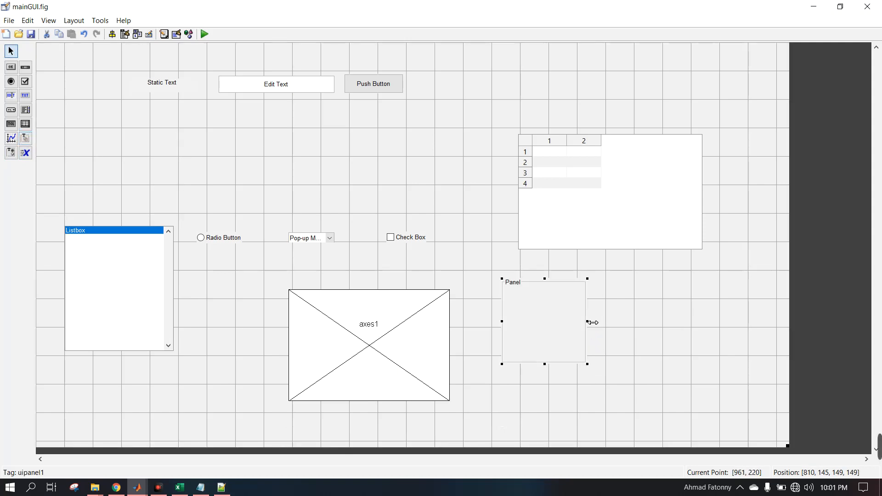
drag(593, 322, 772, 324)
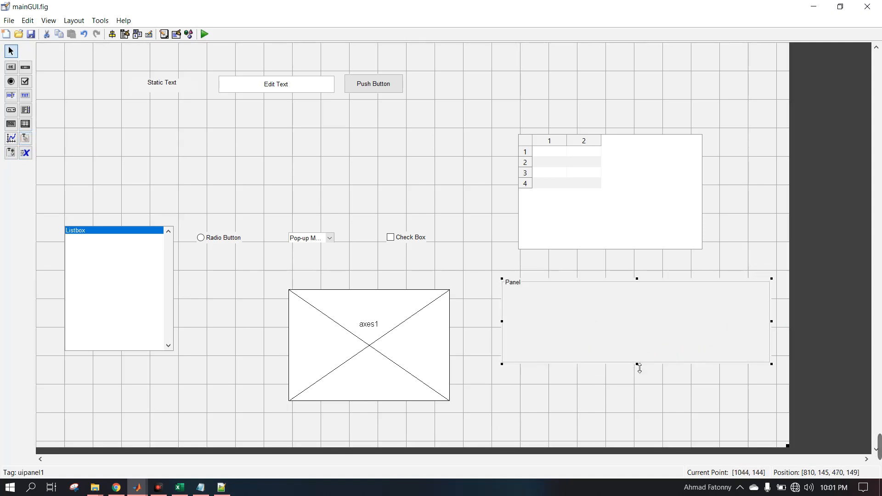
drag(640, 368, 640, 420)
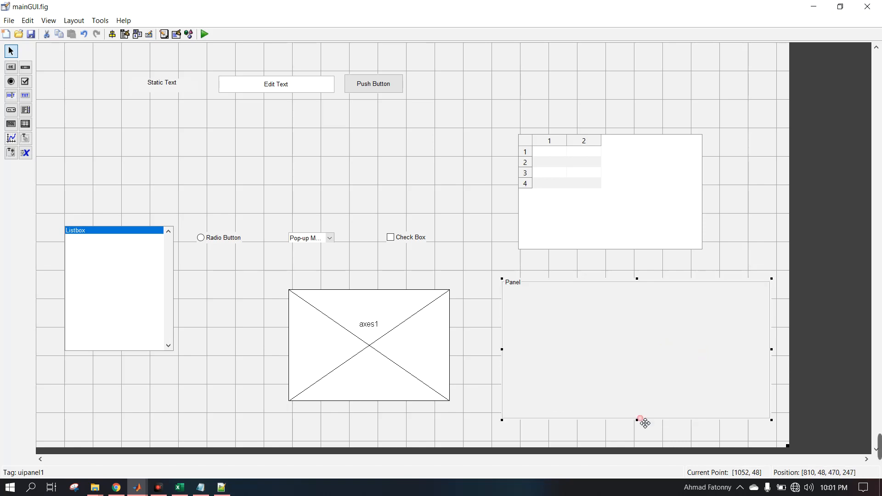
mouse_move(608, 355)
mouse_down()
mouse_move(601, 370)
mouse_move(593, 361)
mouse_up()
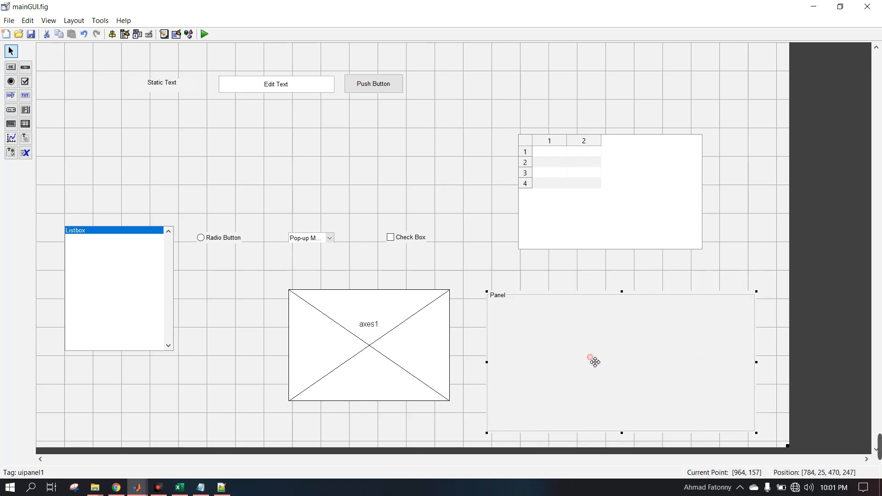
click(513, 82)
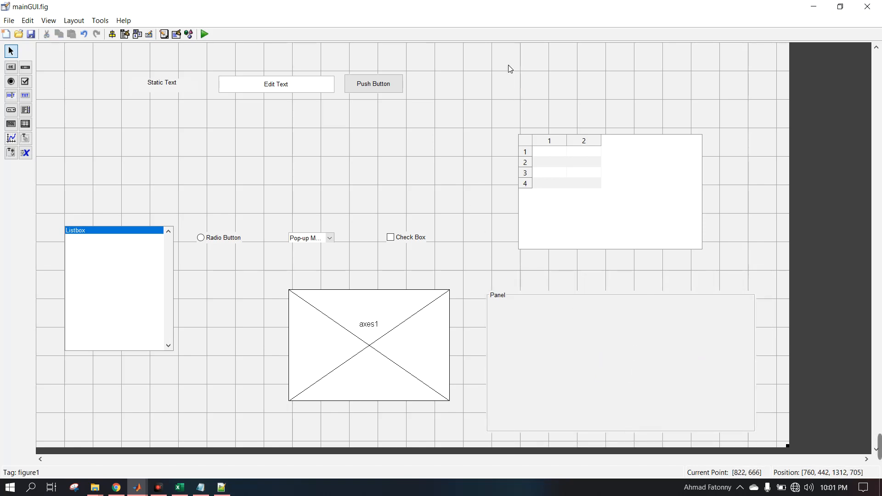
click(562, 359)
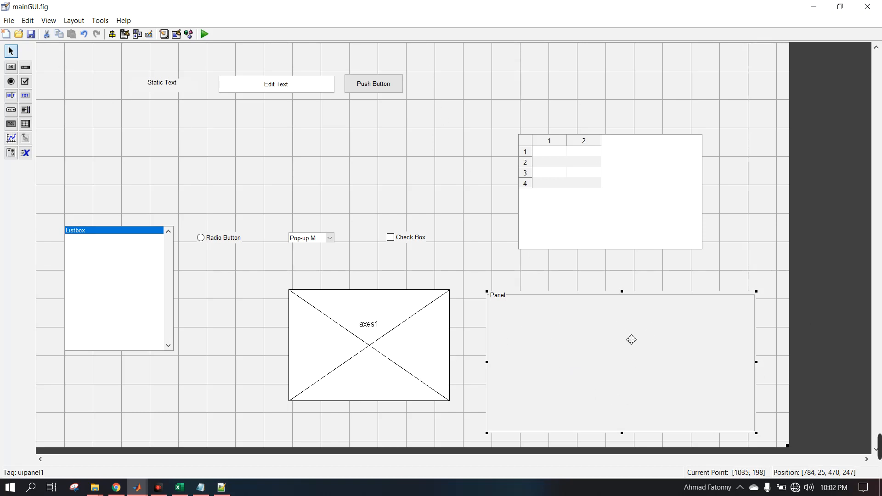
click(453, 340)
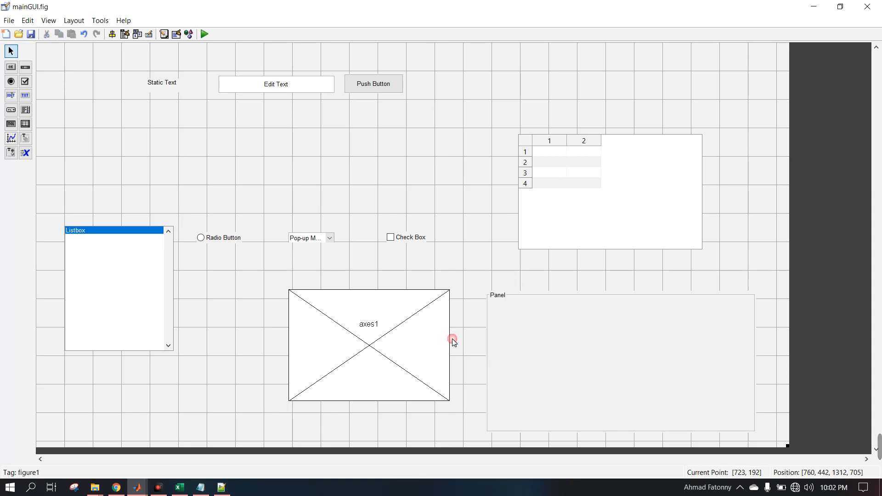
click(636, 384)
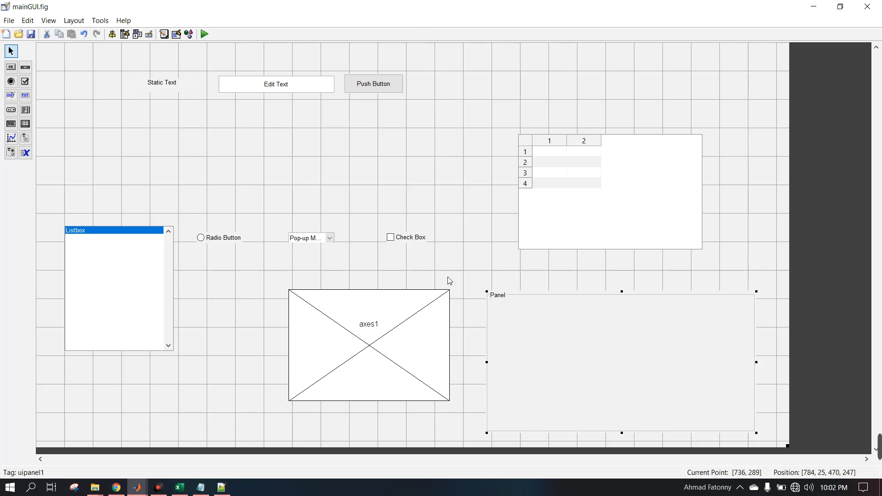
Step: Add a button group about 149 by 149 below the edit text field and move the existing radio button into it
click(11, 153)
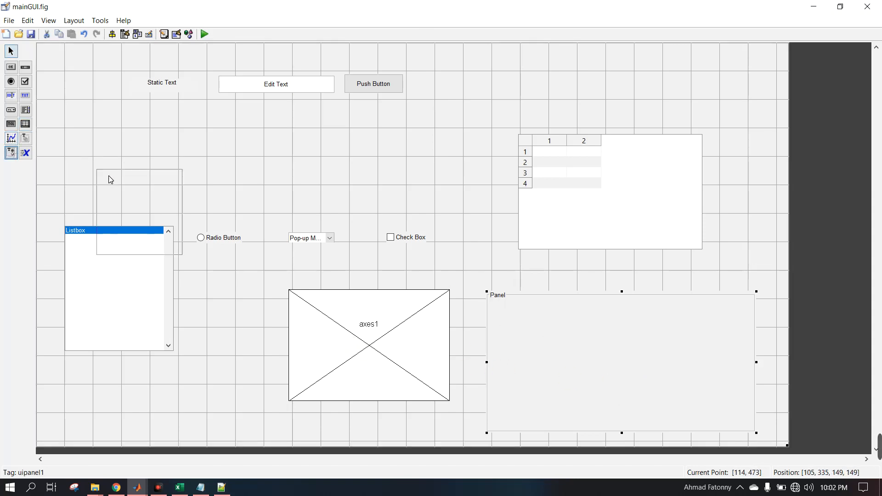
click(196, 126)
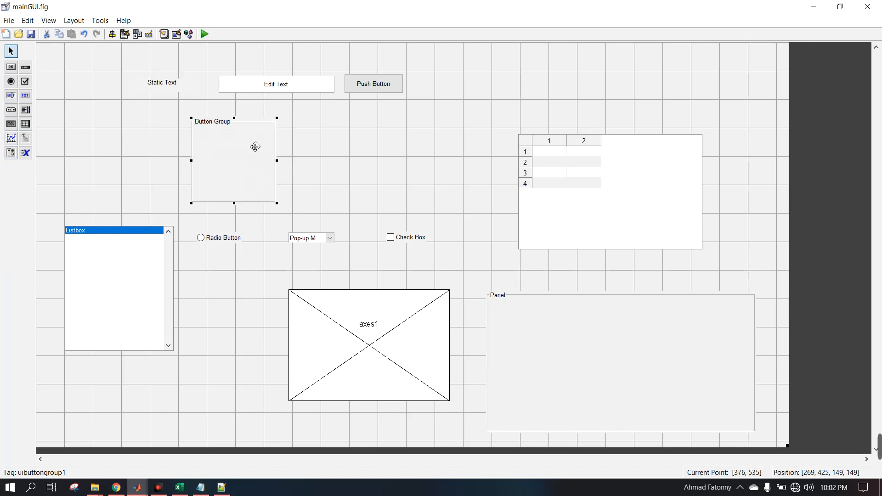
click(219, 243)
drag(221, 243, 226, 144)
click(228, 182)
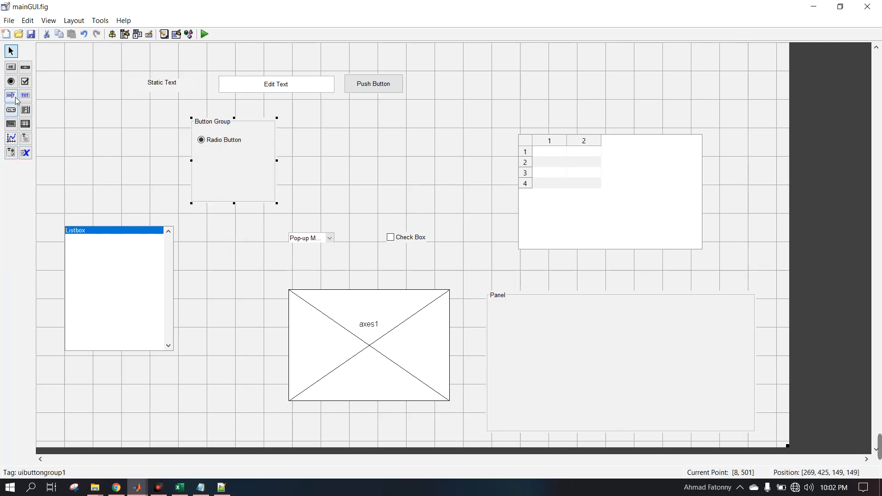
Step: Add a second radio button inside the button group, directly below the first one
click(11, 82)
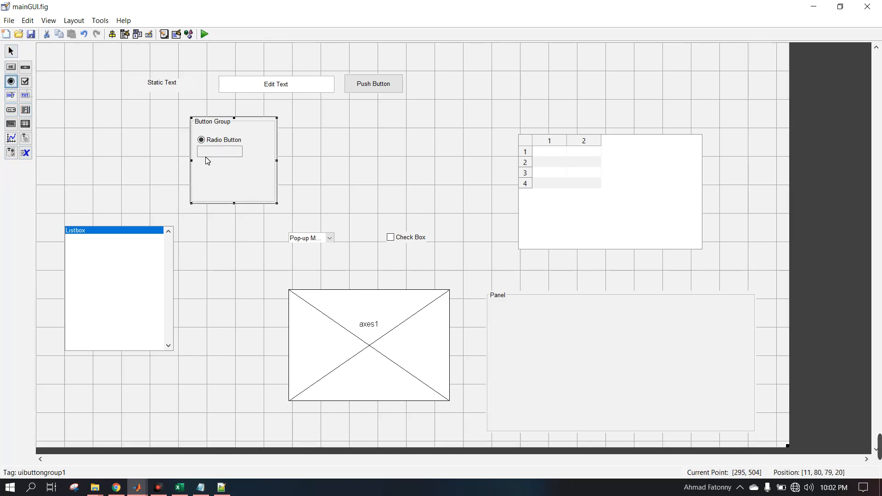
click(215, 157)
click(398, 124)
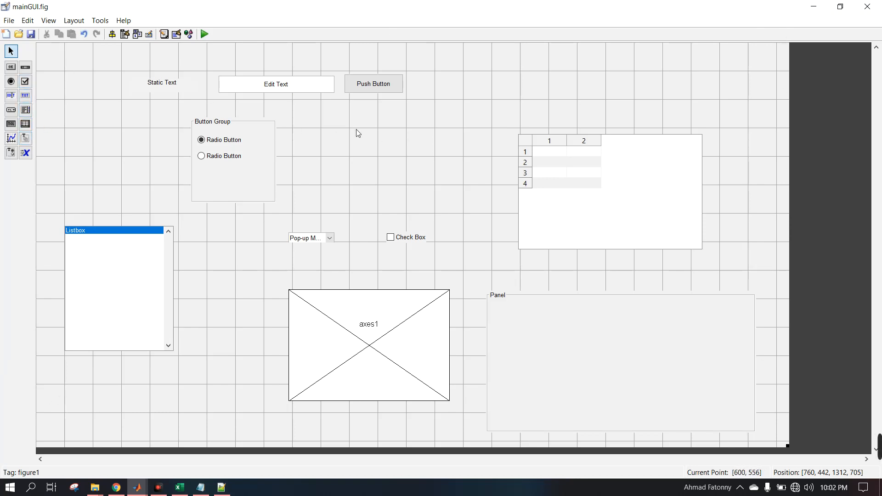
Step: Shrink the button group around its two radio buttons, reducing the height to about 96 and narrowing it from the right
click(244, 191)
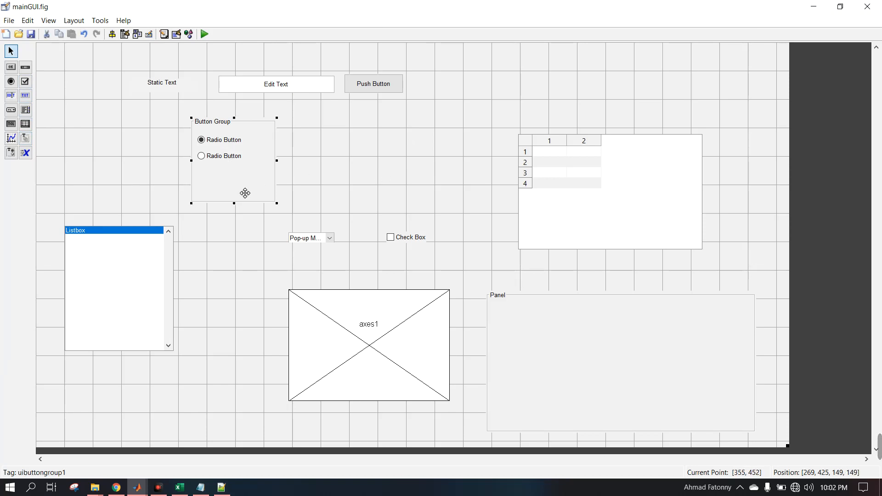
drag(237, 202, 237, 178)
drag(282, 145, 256, 146)
click(284, 152)
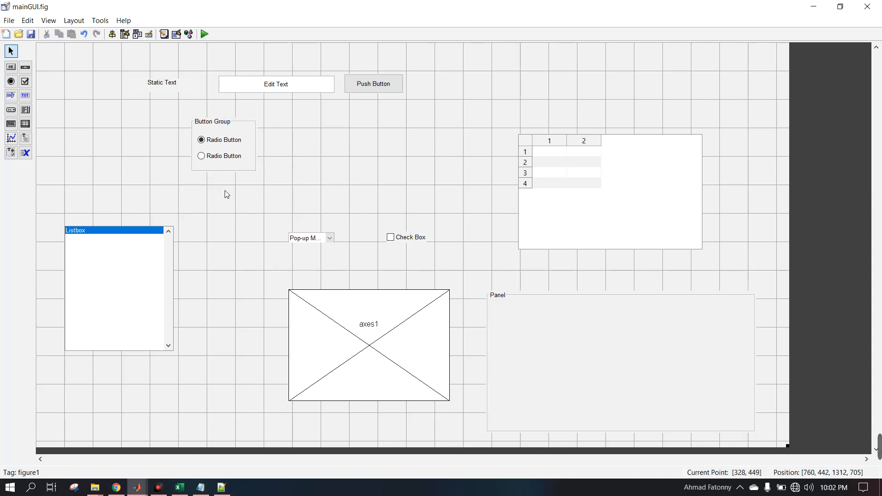
Step: Widen the button group to about 345 and place the second radio button beside the first in one row
click(202, 140)
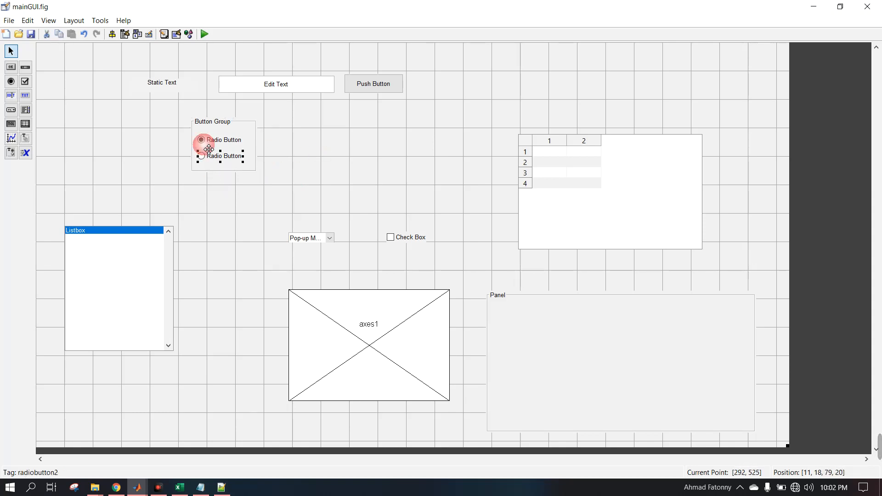
click(256, 169)
drag(256, 146, 390, 156)
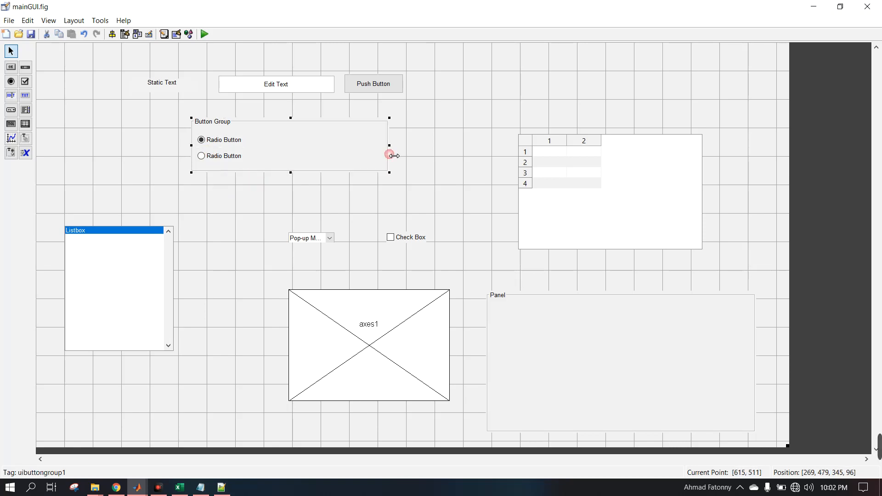
click(216, 159)
drag(216, 159, 283, 148)
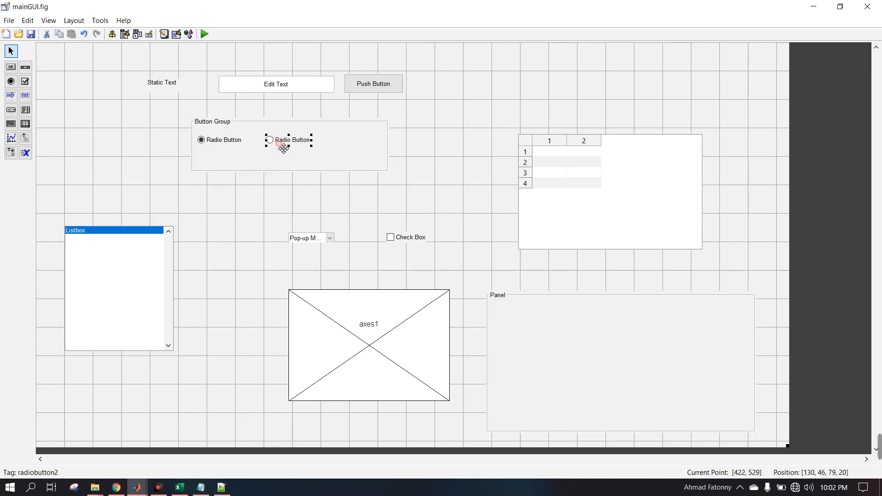
click(240, 188)
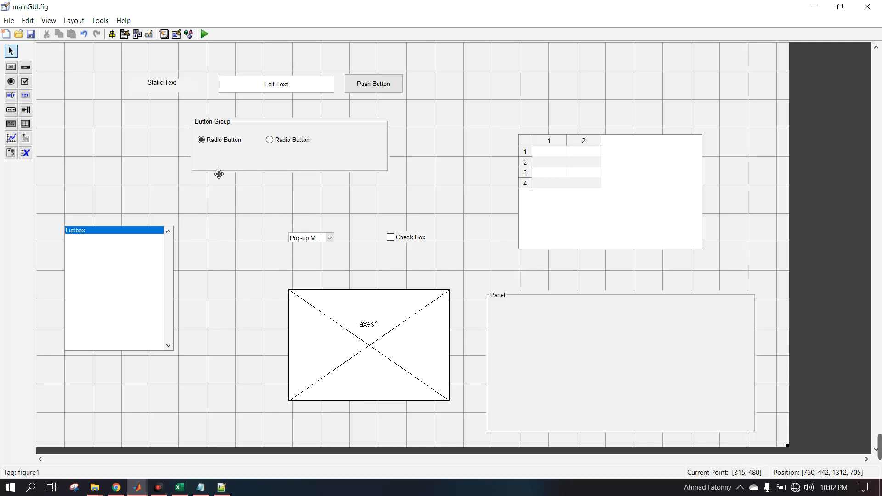
Step: Reduce the button group's height to about 64 so it fits the single row of radio buttons
click(272, 165)
drag(291, 173, 289, 158)
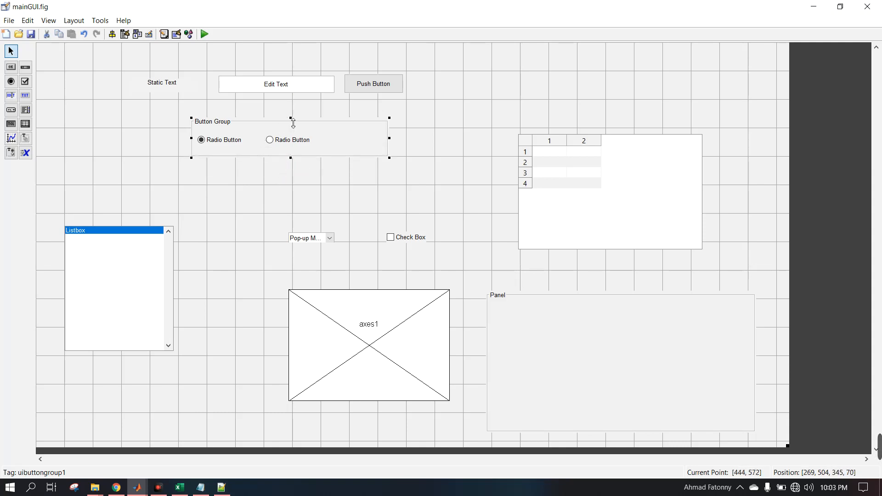
drag(293, 126, 293, 127)
click(237, 139)
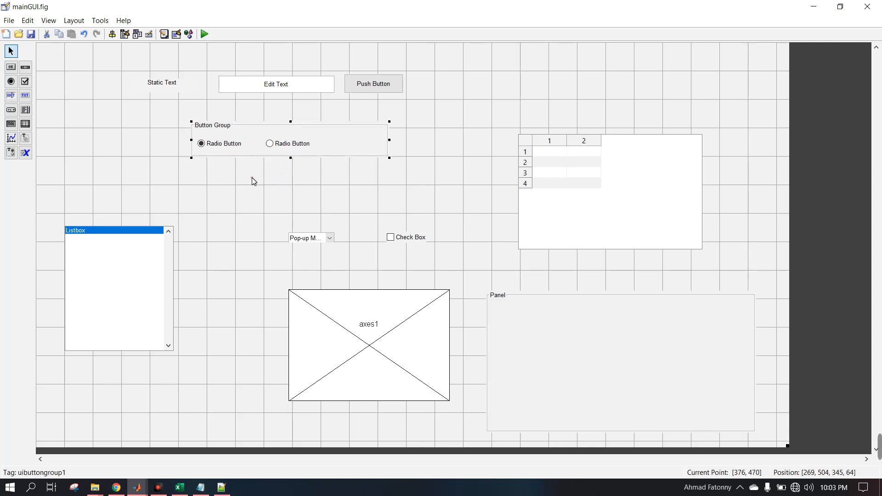
Step: Select all the components on the figure and delete them to leave an empty layout
click(167, 122)
drag(155, 97, 411, 186)
click(409, 183)
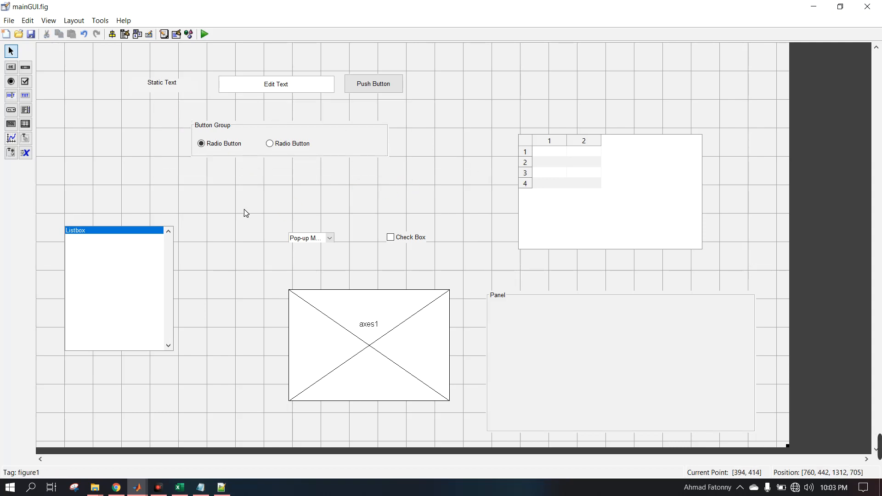
drag(53, 57, 765, 434)
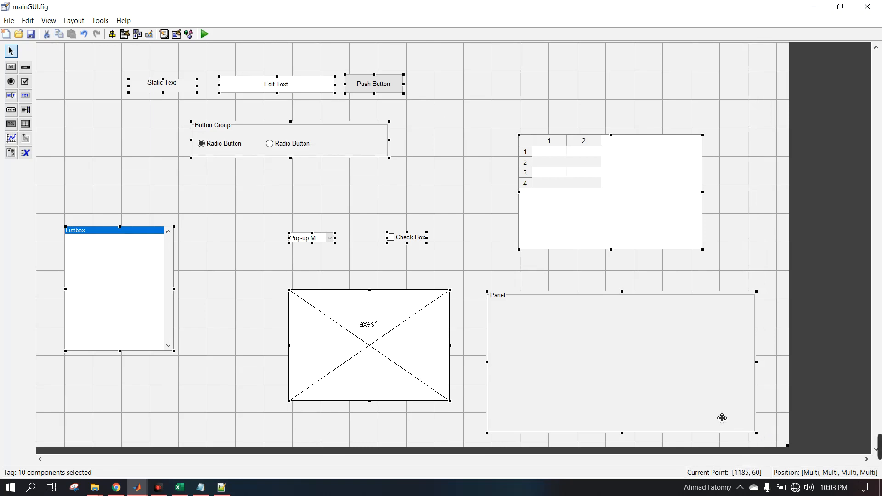
key(Delete)
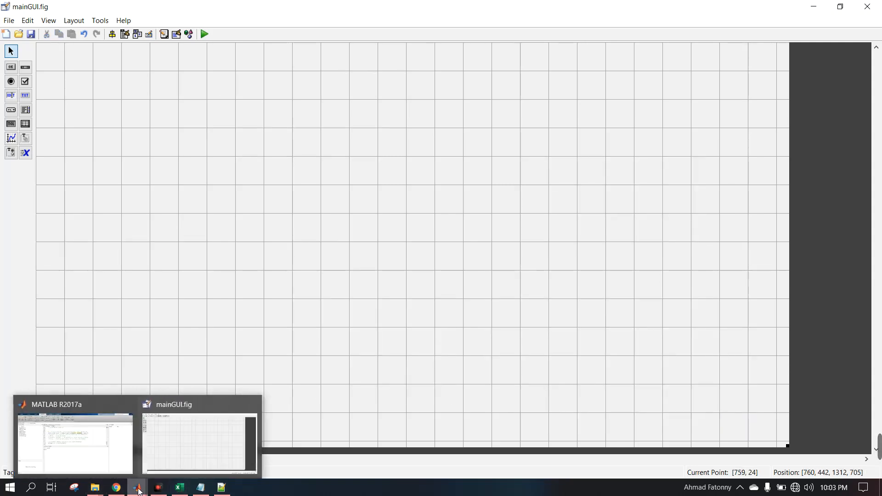
Step: Switch to File Explorer and open the selasa3 Word document from the selasa3 folder in Downloads
mouse_move(101, 491)
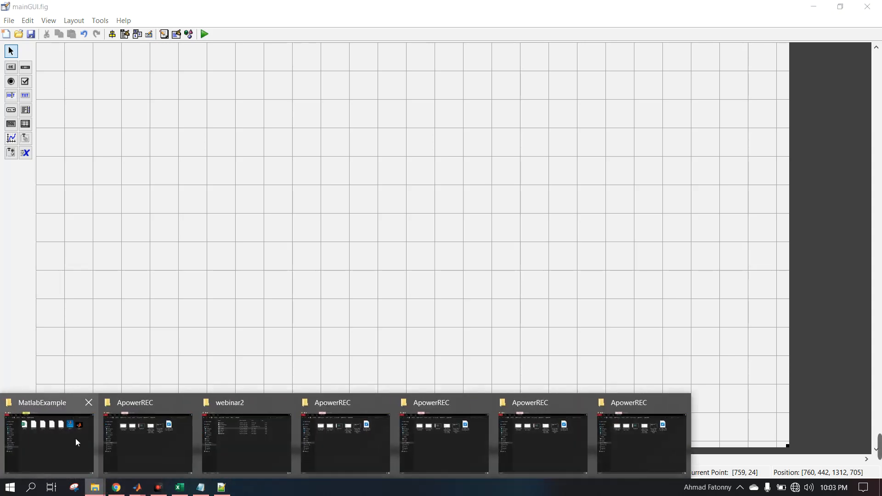
click(76, 442)
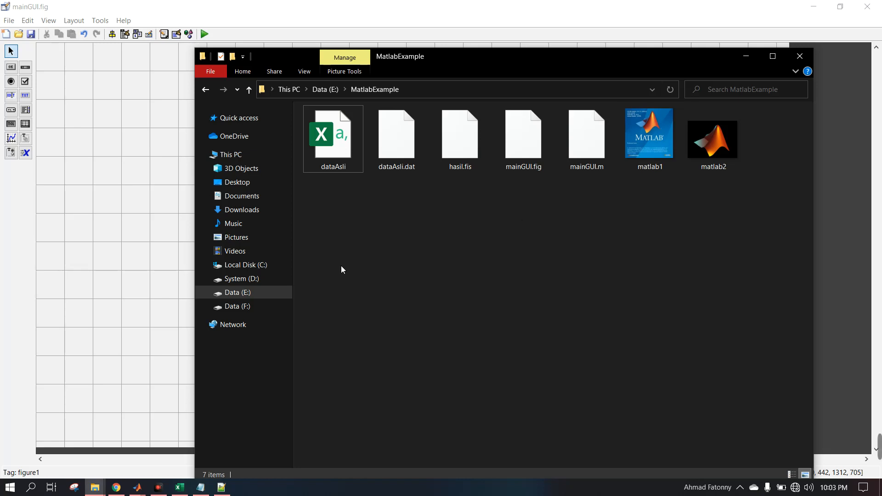
click(252, 210)
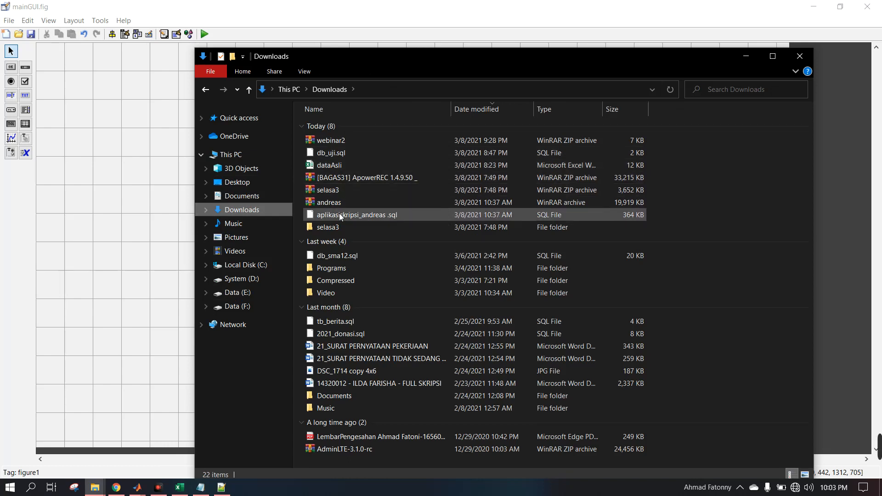
double_click(338, 227)
double_click(328, 189)
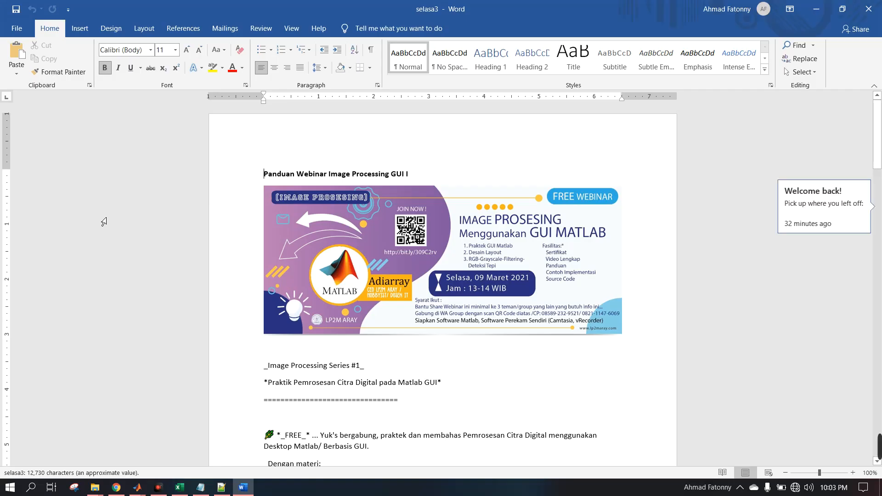
Step: Find instruction 6 in the document and examine the IMAGE PROCESSING I layout's title, text field, buttons, axes and image size labels
scroll(478, 246, down, 20)
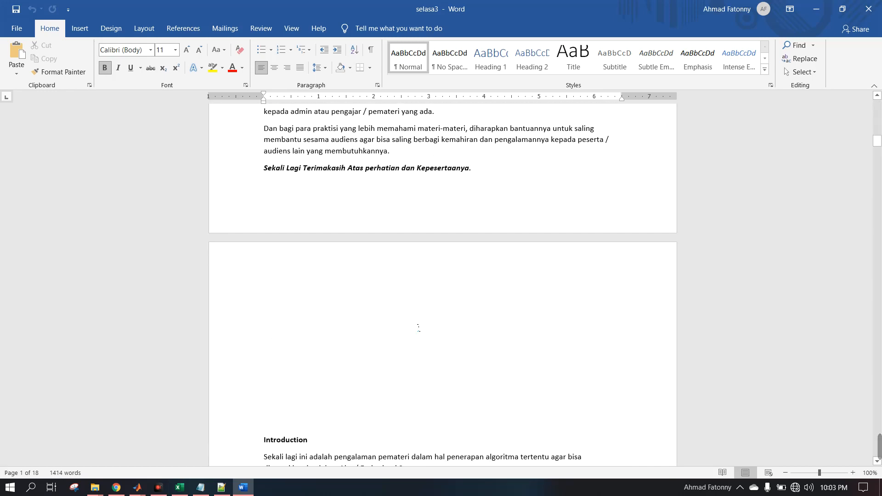
scroll(418, 301, down, 20)
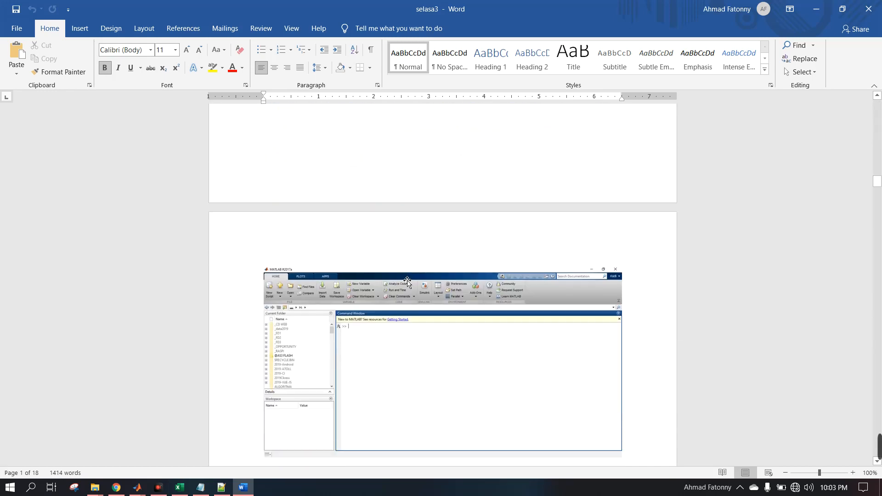
scroll(415, 286, down, 20)
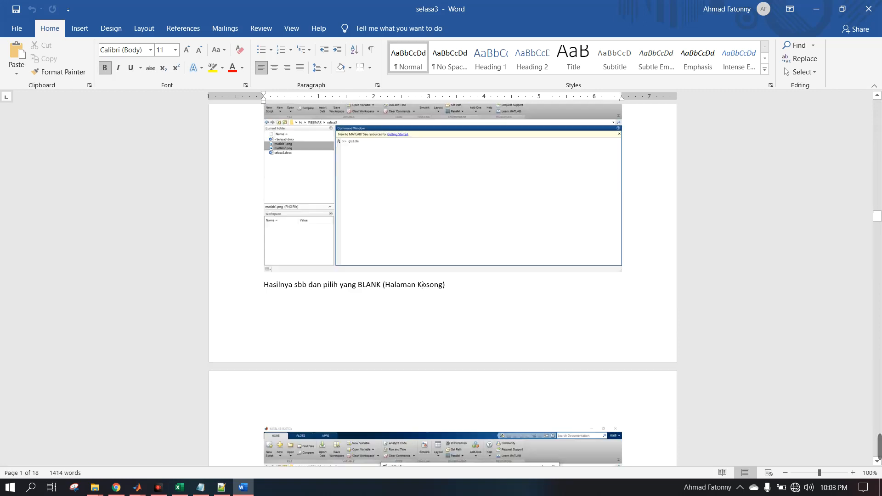
scroll(419, 280, down, 12)
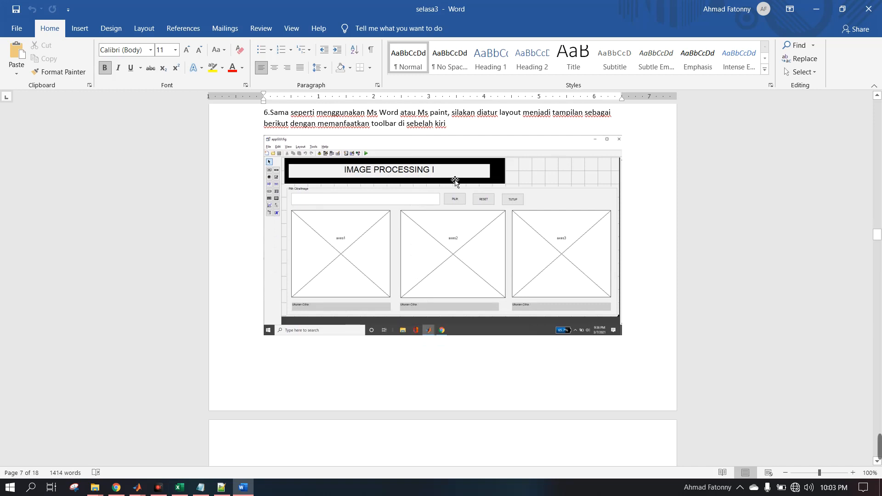
click(562, 182)
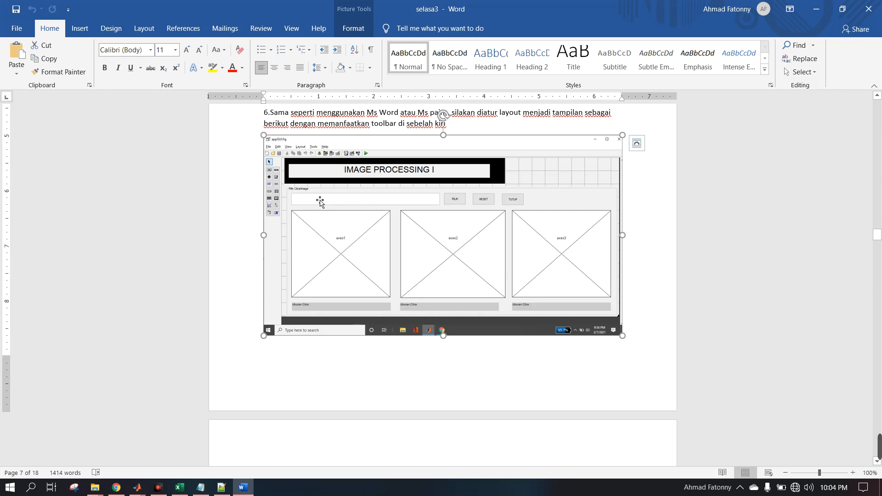
click(352, 253)
click(503, 259)
click(557, 277)
scroll(340, 221, down, 3)
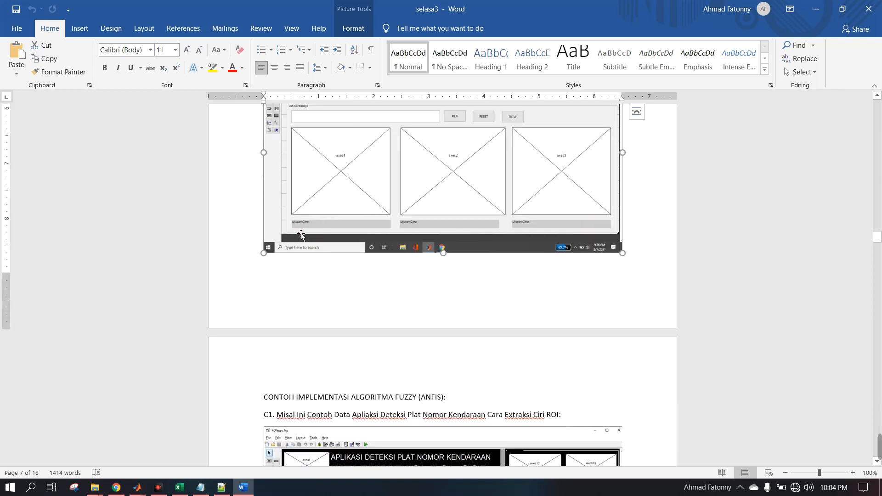
click(493, 225)
Step: Examine the IMPLEMENTASI ROI-OCR number plate detection example layouts and return to the IMAGE PROCESSING I layout picture
scroll(363, 209, down, 10)
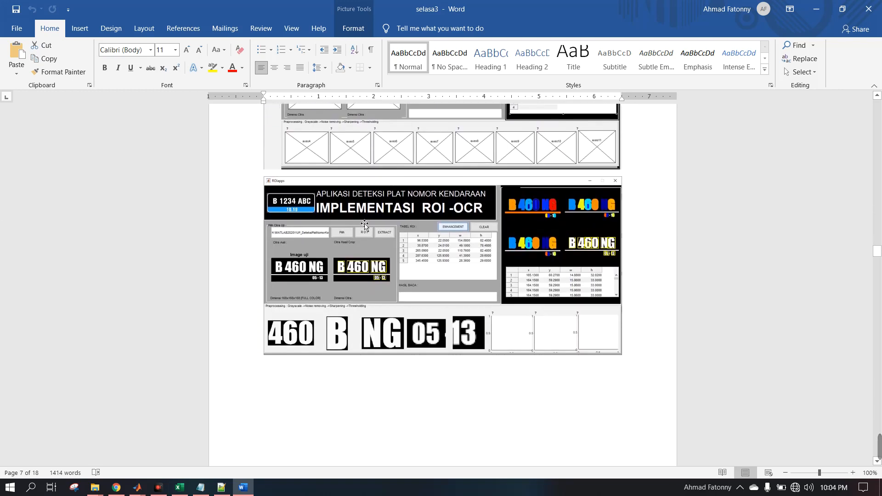
scroll(361, 222, up, 3)
scroll(349, 257, up, 12)
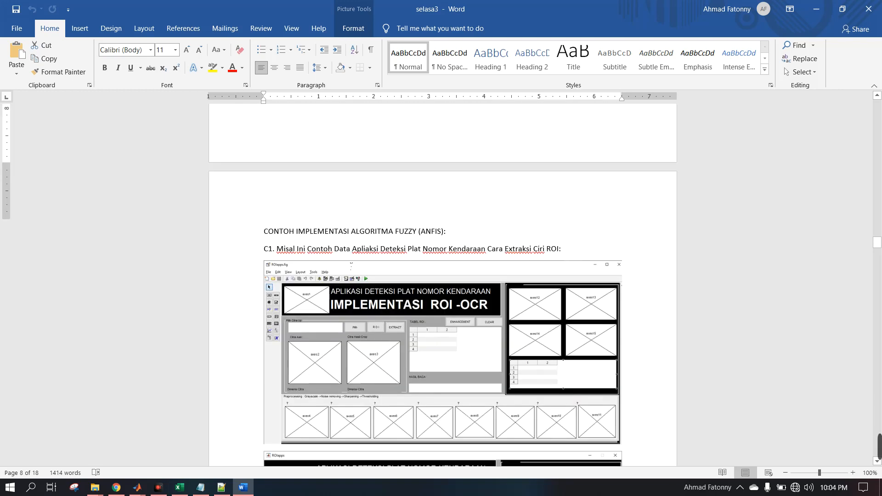
scroll(324, 198, down, 12)
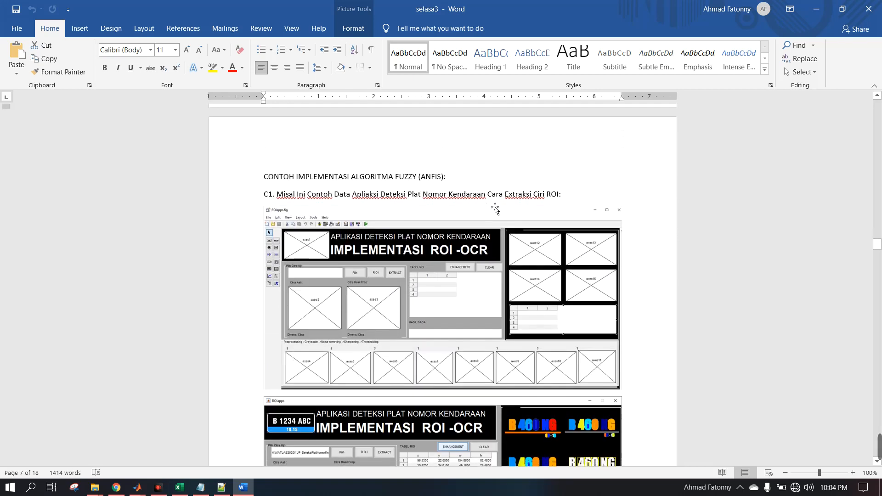
scroll(483, 208, up, 15)
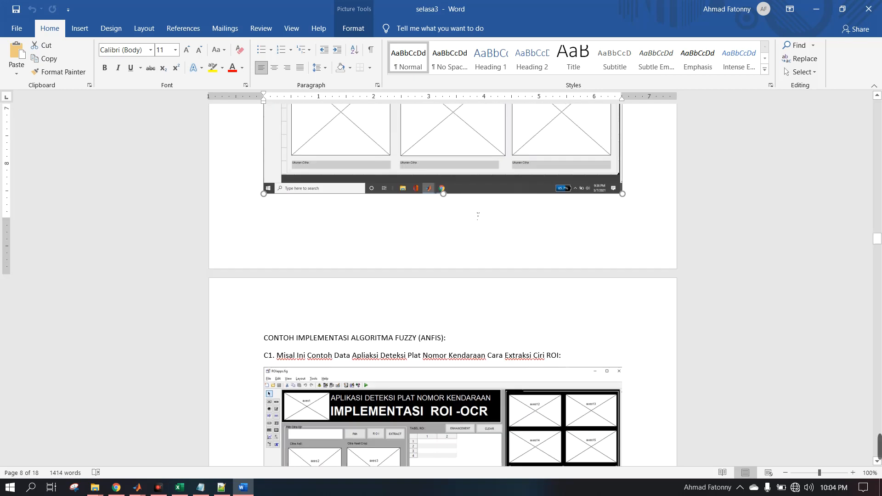
click(443, 223)
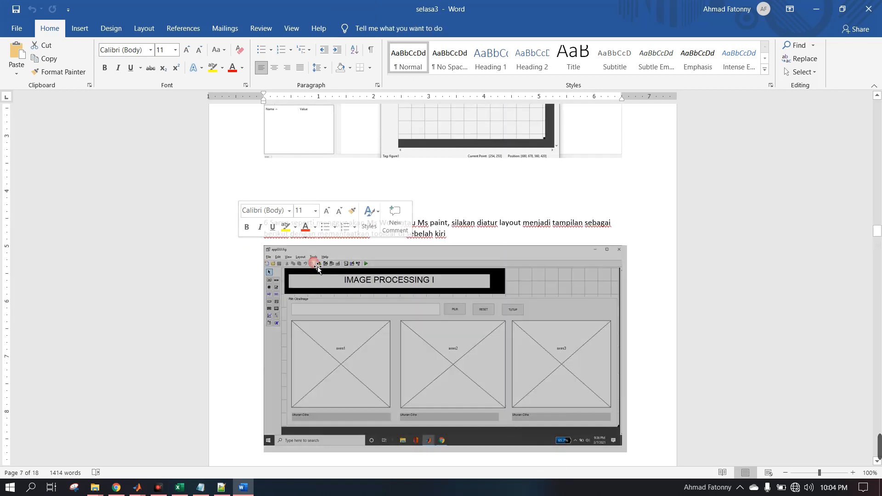
Step: Examine the C1 ROI feature extraction example's number plate result pictures, down to the C2 Template Matching heading
scroll(420, 225, down, 10)
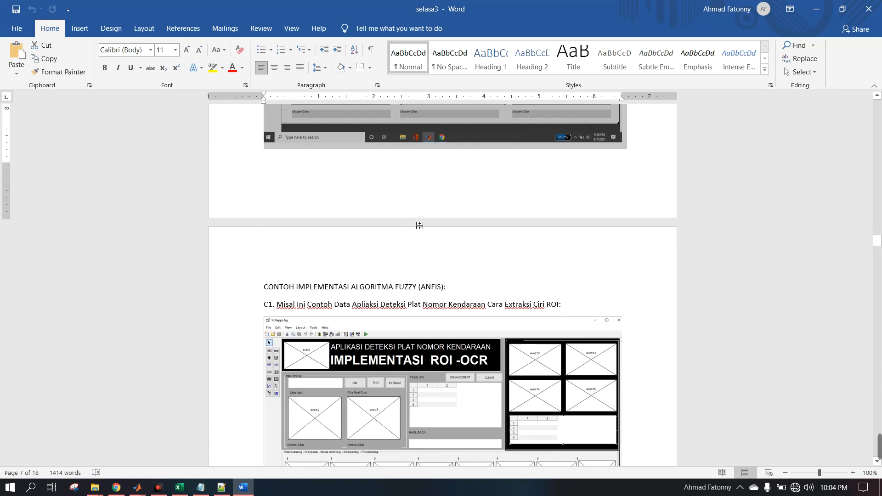
scroll(419, 226, up, 8)
scroll(416, 244, down, 10)
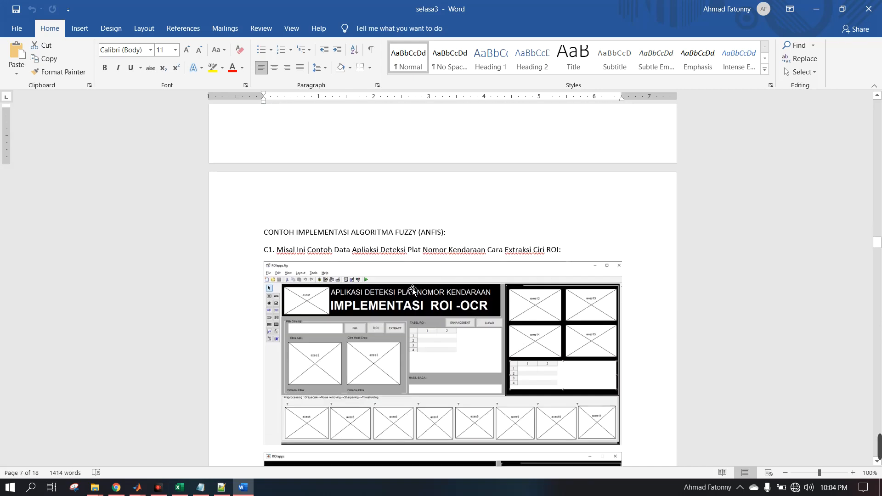
scroll(412, 290, down, 4)
scroll(387, 176, down, 4)
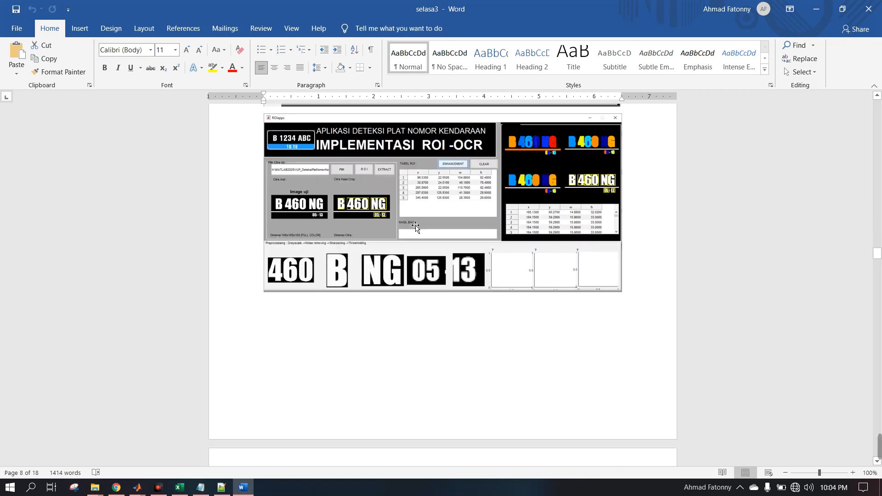
scroll(387, 193, up, 7)
scroll(389, 230, down, 3)
scroll(388, 234, down, 15)
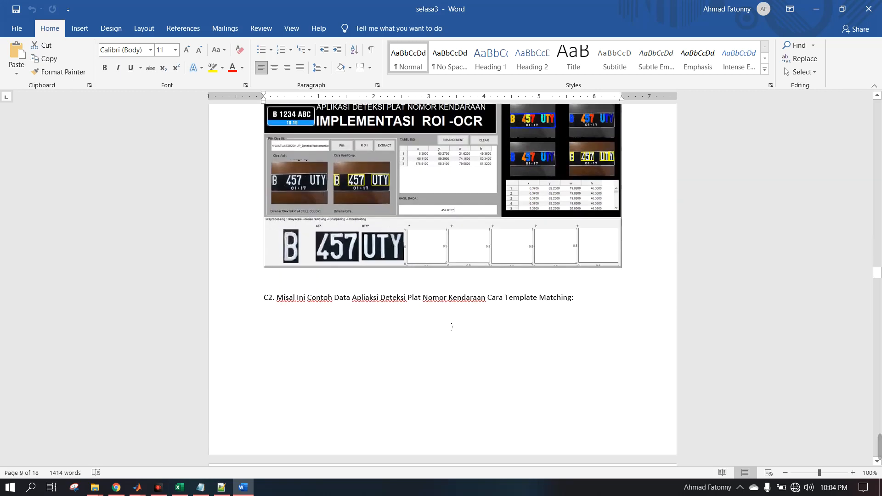
click(451, 335)
scroll(424, 274, up, 10)
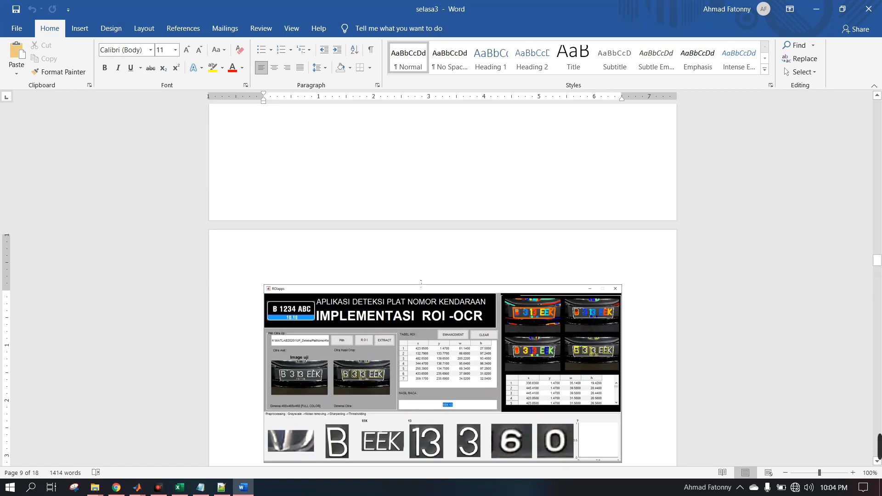
scroll(422, 284, down, 3)
scroll(421, 284, down, 5)
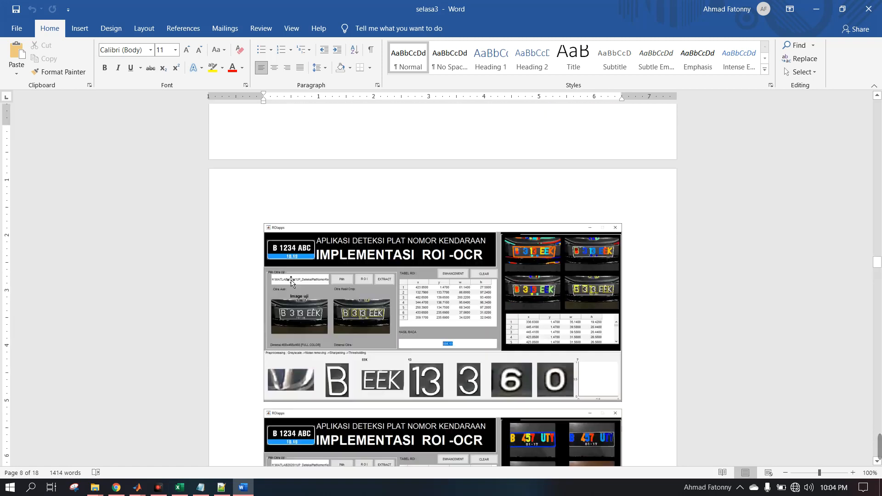
click(159, 488)
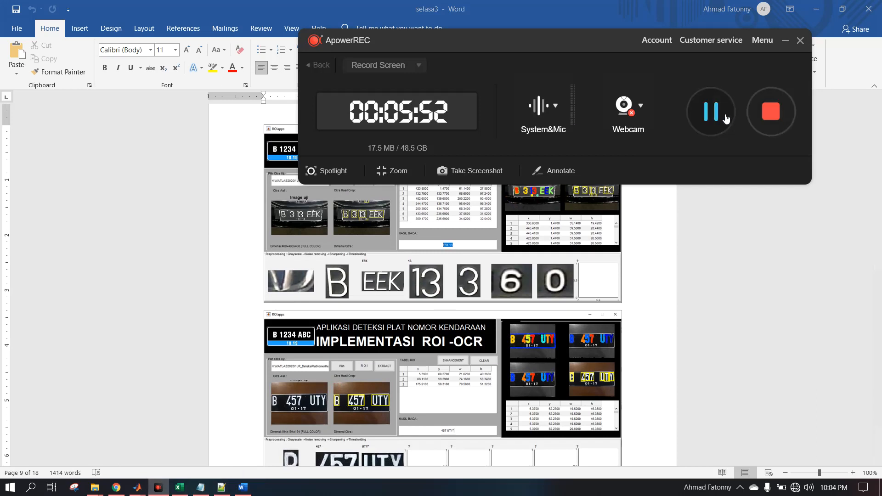